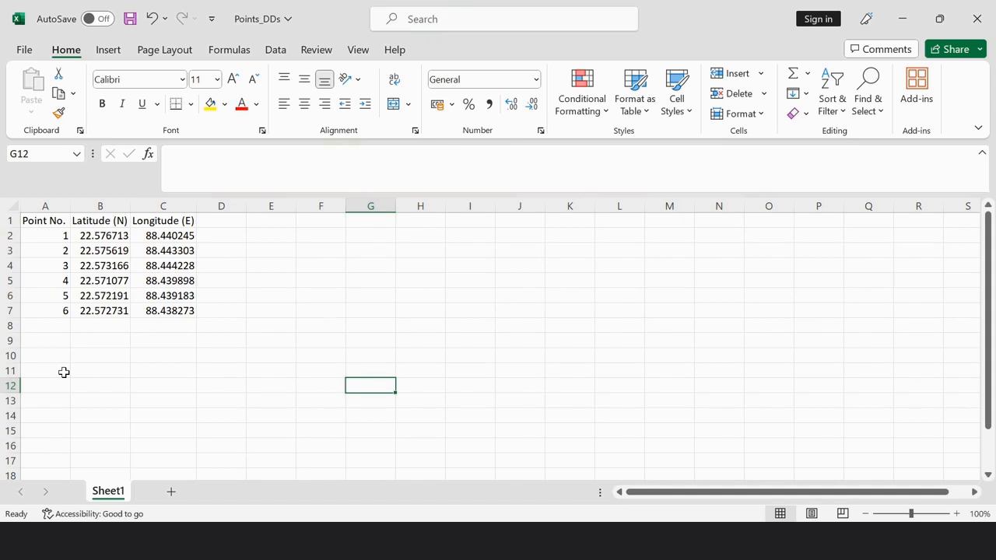
Save a copy of the workbook in the tutorial folder as Points_DDs_CSV in CSV UTF-8 (Comma delimited) format
click(334, 301)
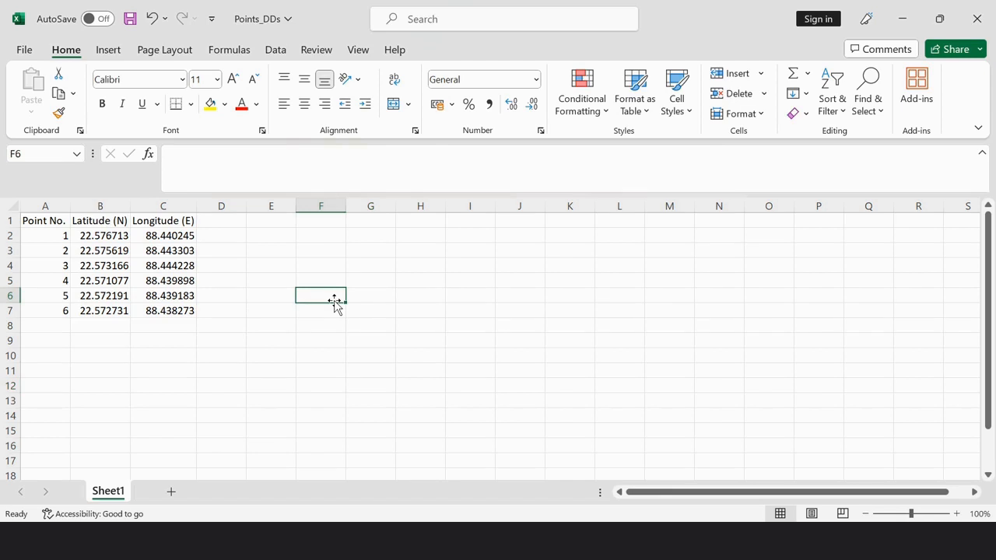
click(28, 54)
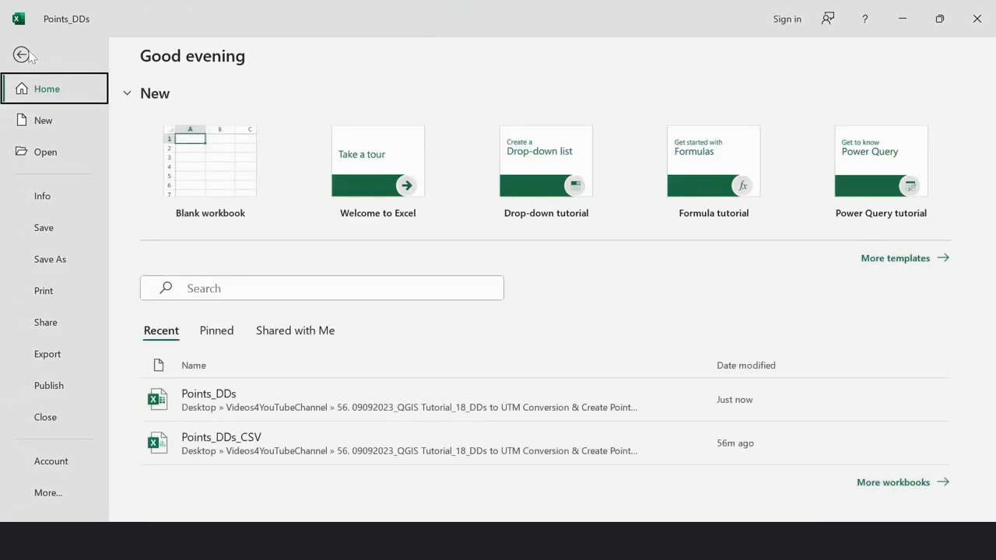
click(49, 267)
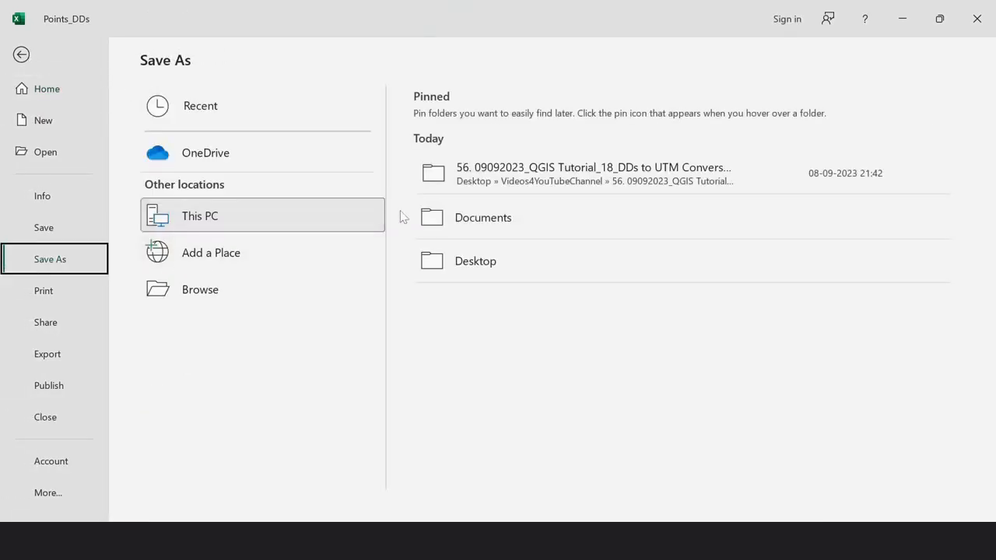
click(506, 185)
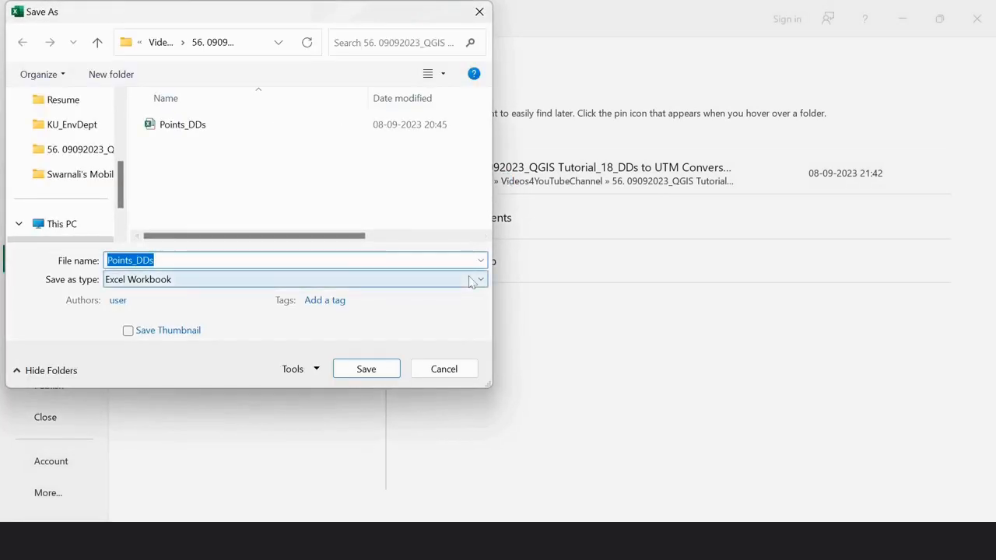
key(End)
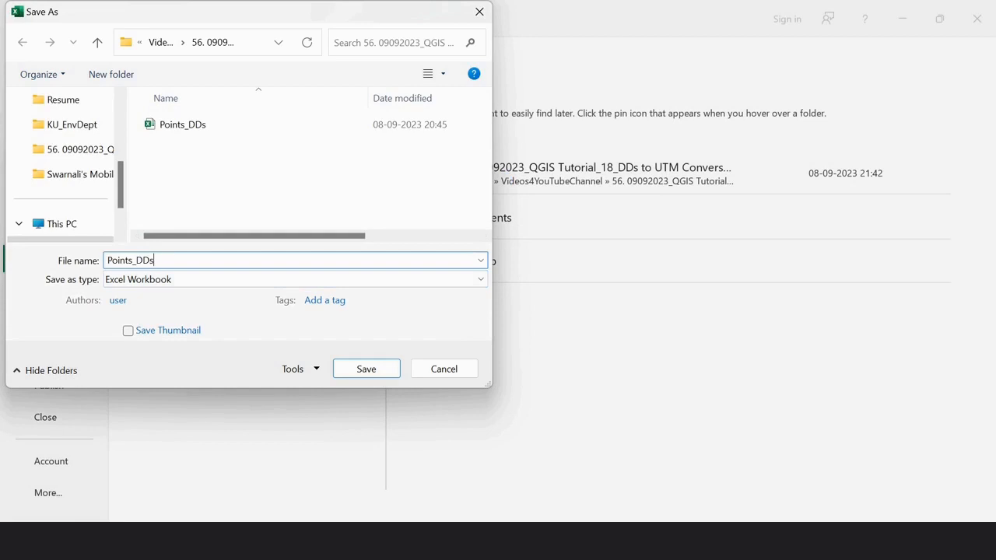
text(_CSV)
click(225, 283)
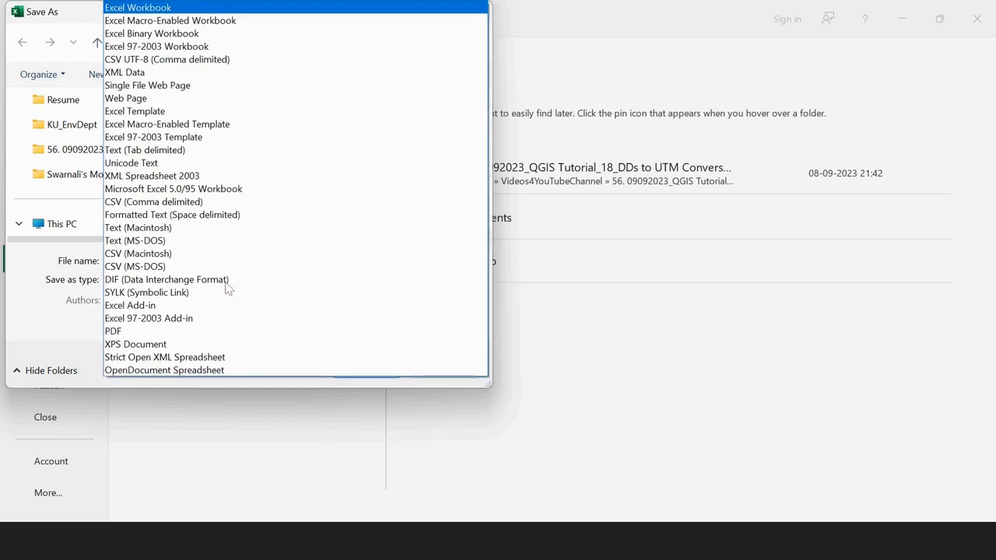
click(208, 61)
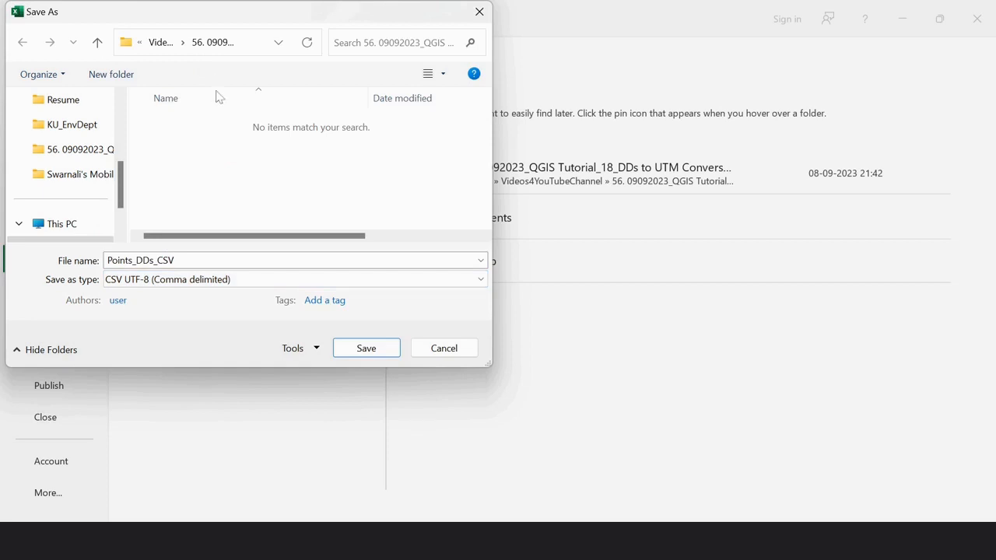
click(366, 348)
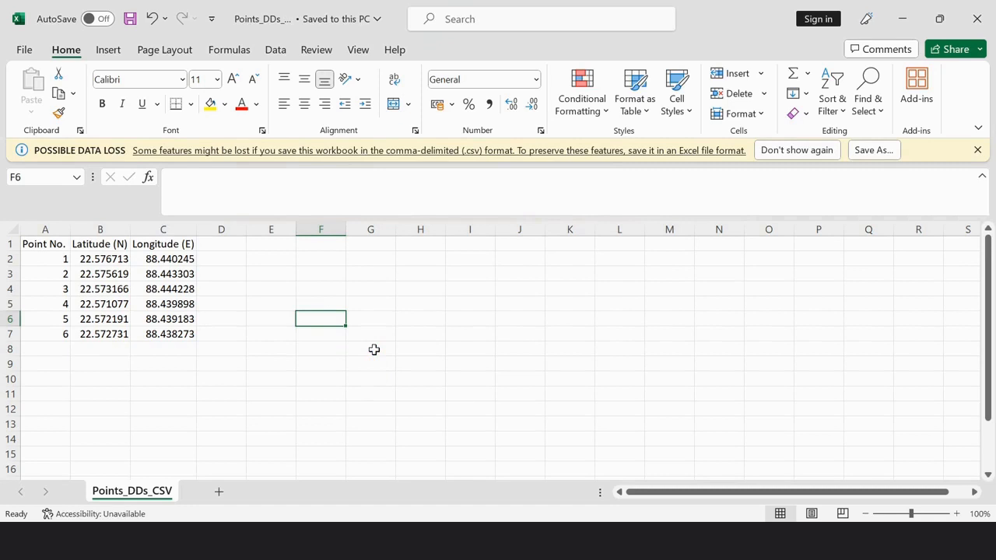
Switch to QGIS and view the basemaps offered by the HCMGIS plugin
click(666, 542)
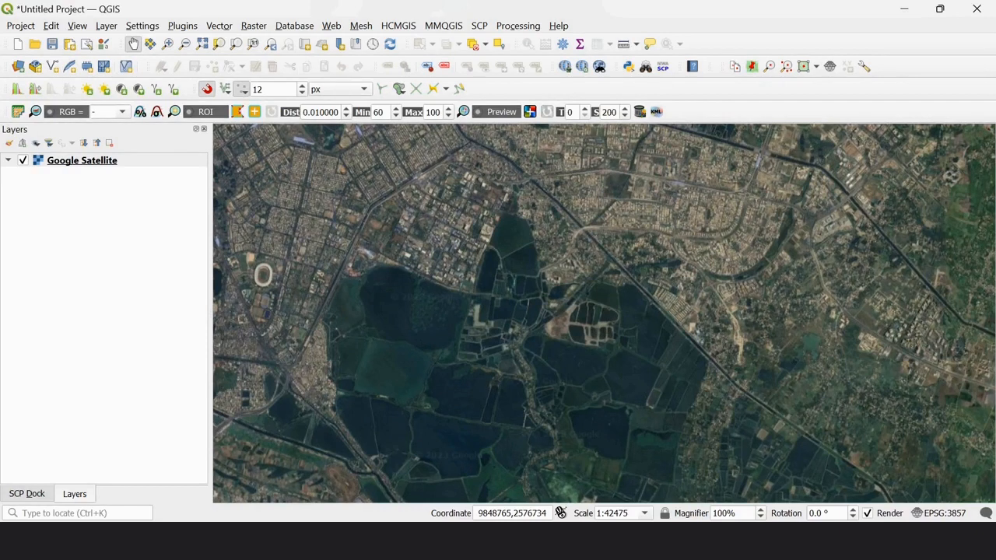
click(406, 26)
mouse_move(410, 44)
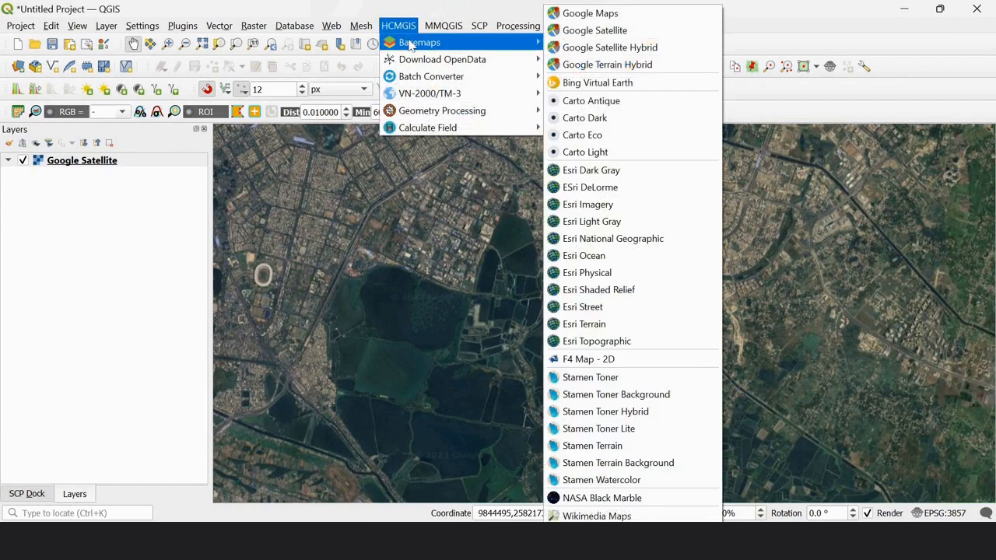
key(Escape)
key(Escape)
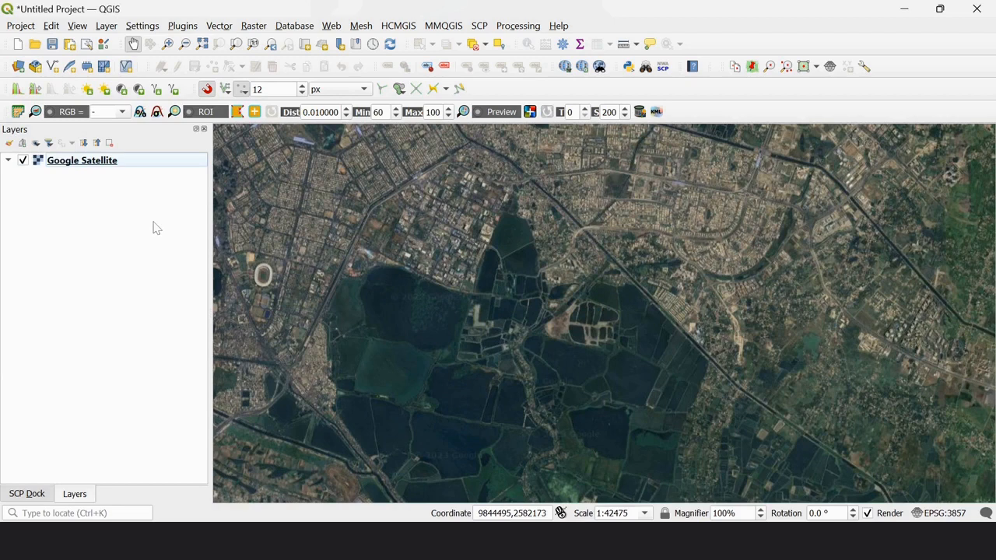
Start adding a delimited text layer and load the Points_DDs_CSV file as its source
click(107, 26)
mouse_move(134, 77)
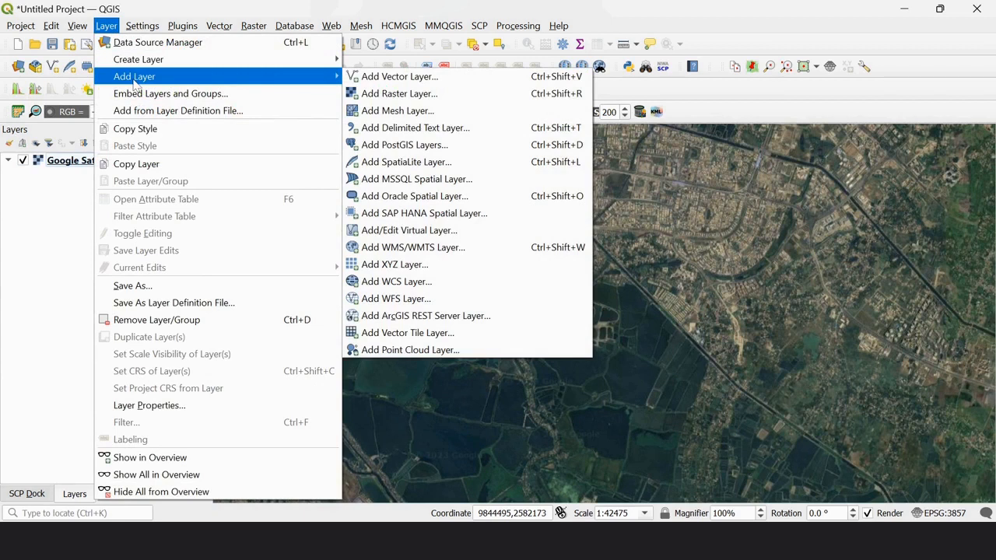
click(495, 134)
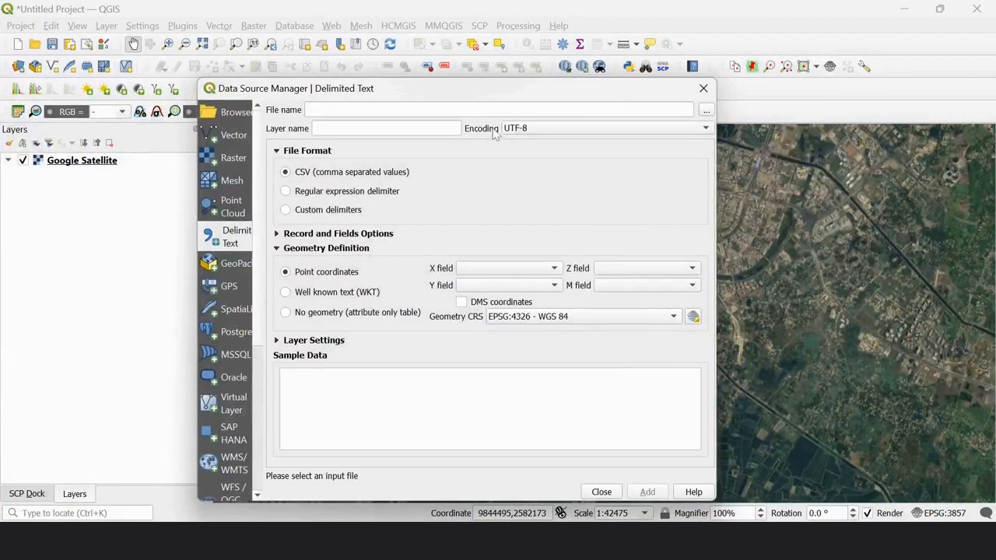
click(707, 110)
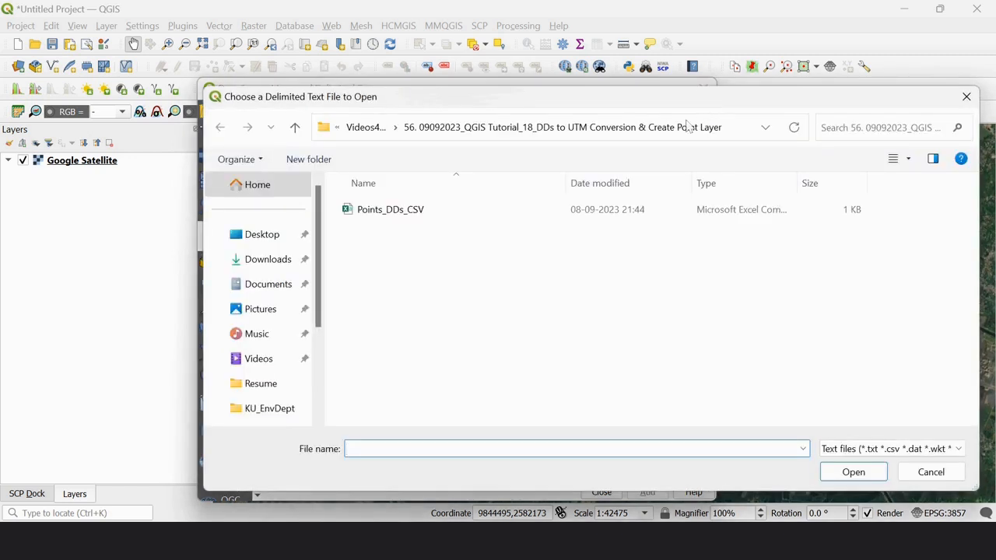
click(412, 219)
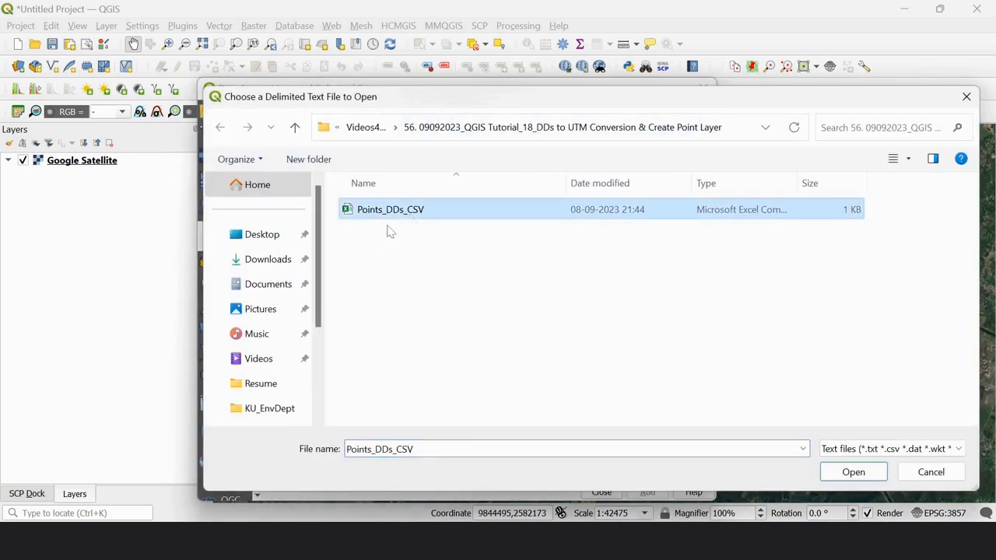
click(854, 472)
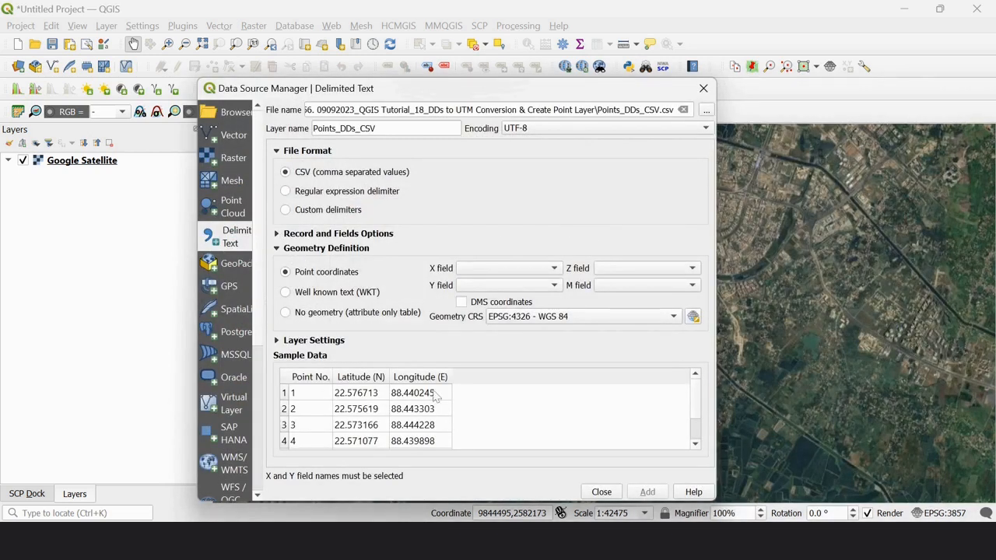
Review the sample data rows and the record and fields options of the delimited text import
scroll(358, 404, down, 1)
scroll(358, 404, up, 1)
scroll(358, 404, down, 1)
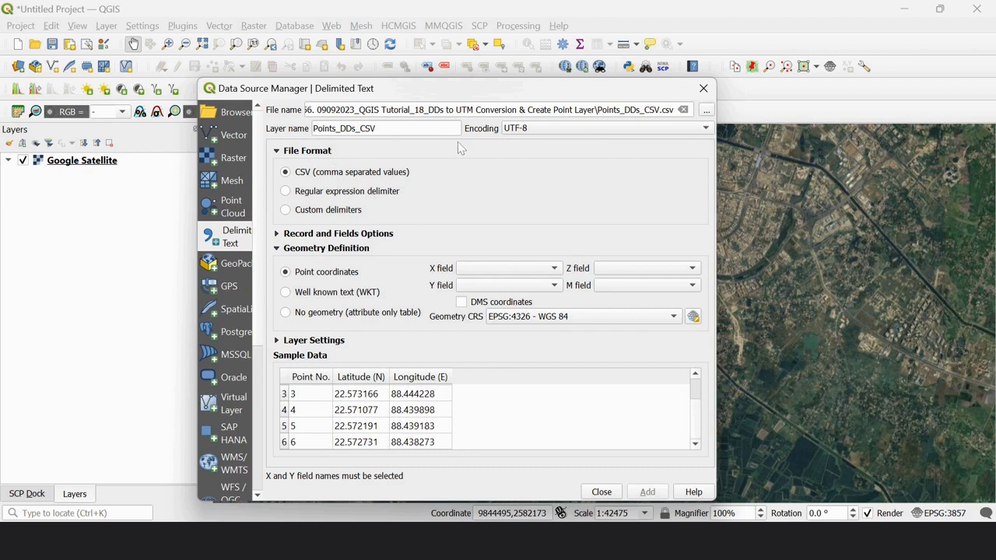
click(277, 249)
click(278, 236)
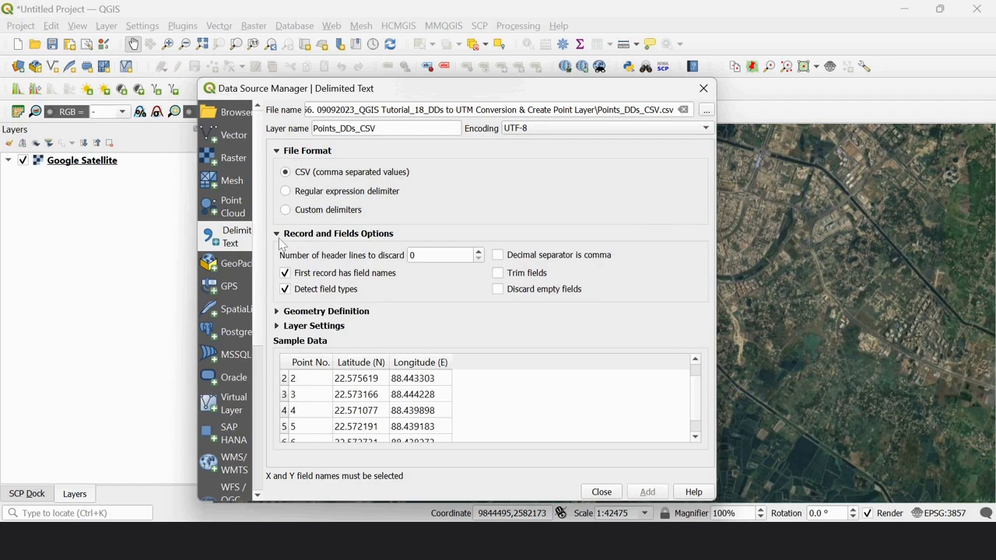
click(277, 235)
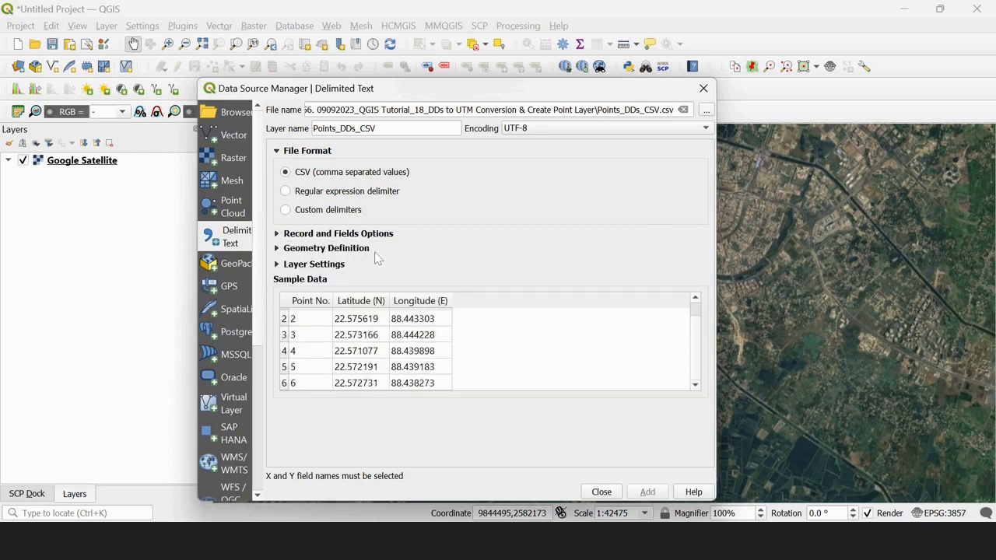
click(278, 248)
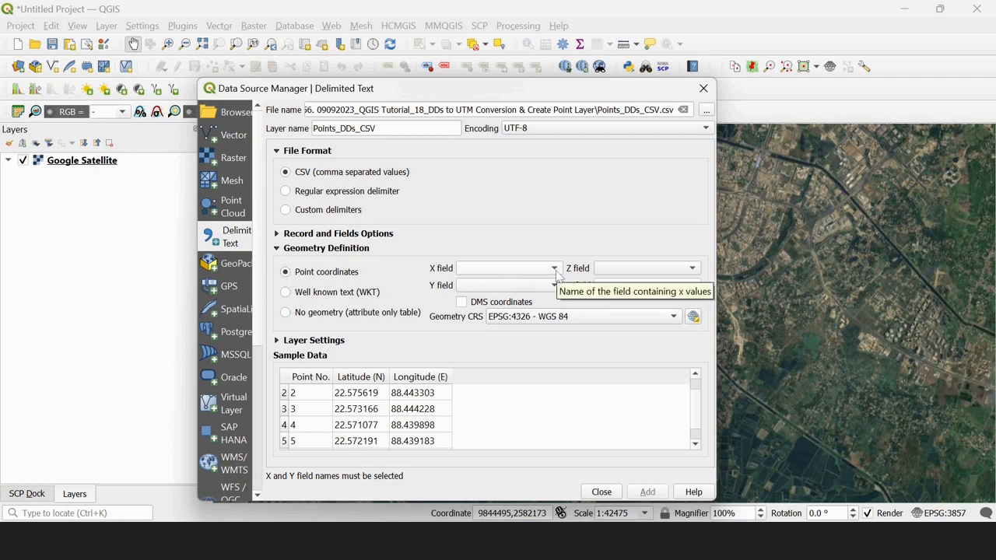
Add the point layer with X field Longitude (E), Y field Latitude (N) and geometry CRS EPSG:4326 - WGS 84
click(554, 268)
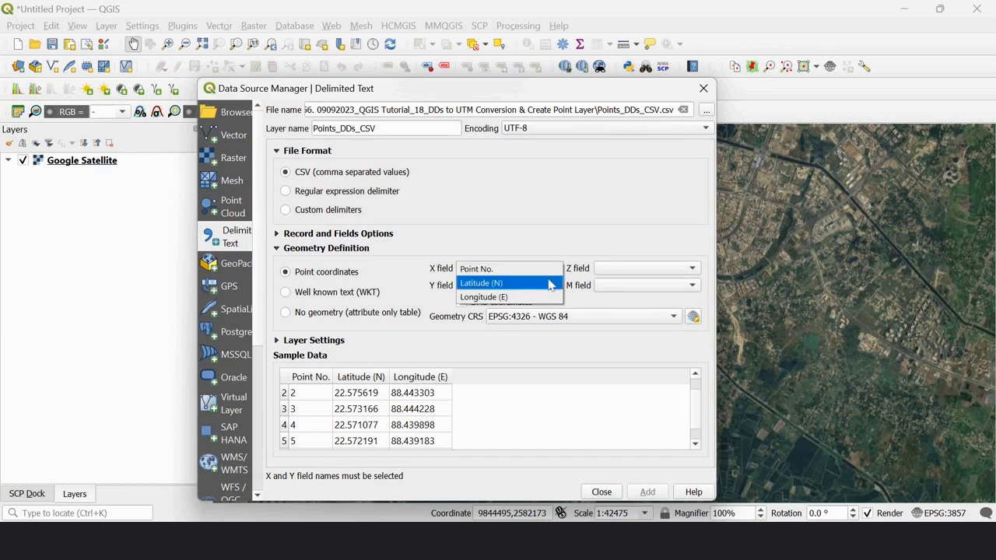
click(539, 297)
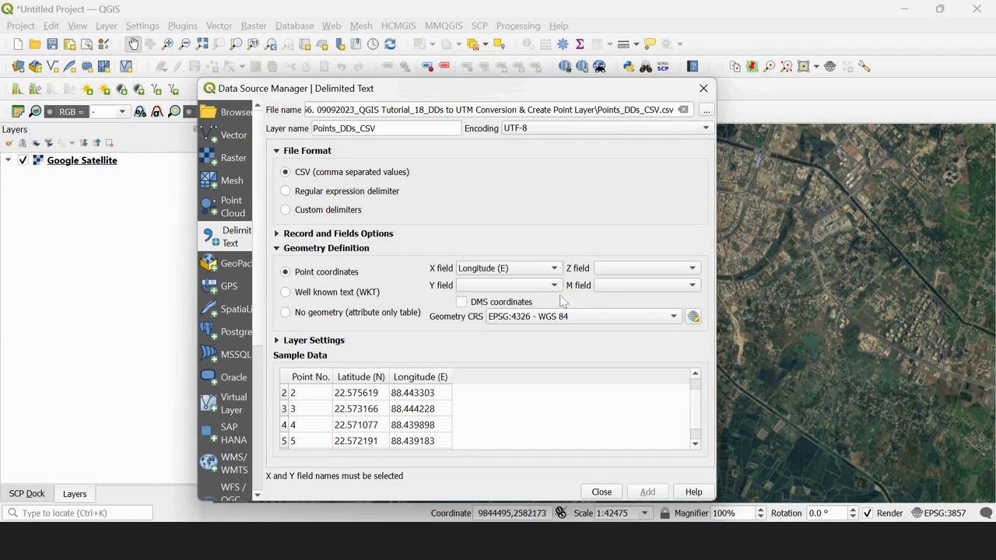
click(554, 284)
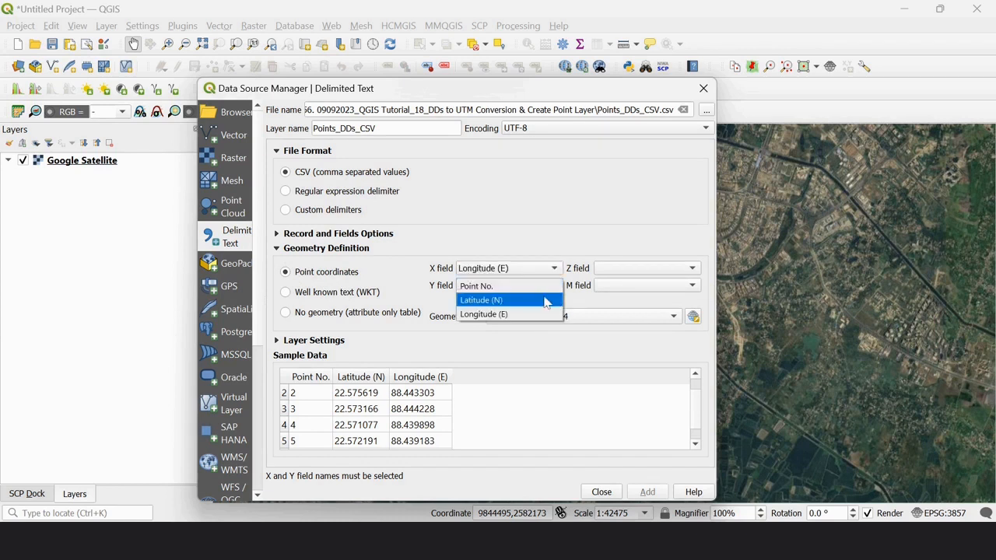
click(547, 299)
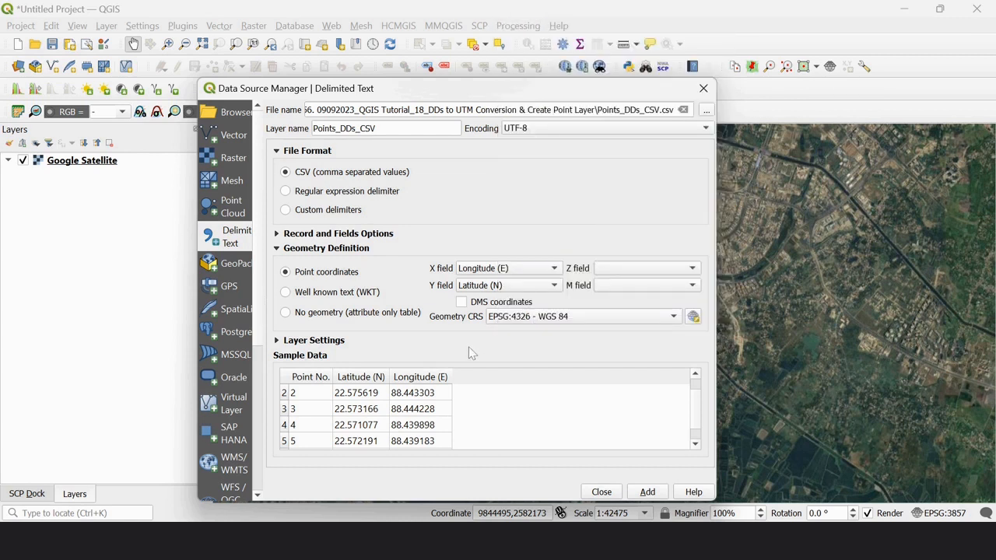
click(672, 319)
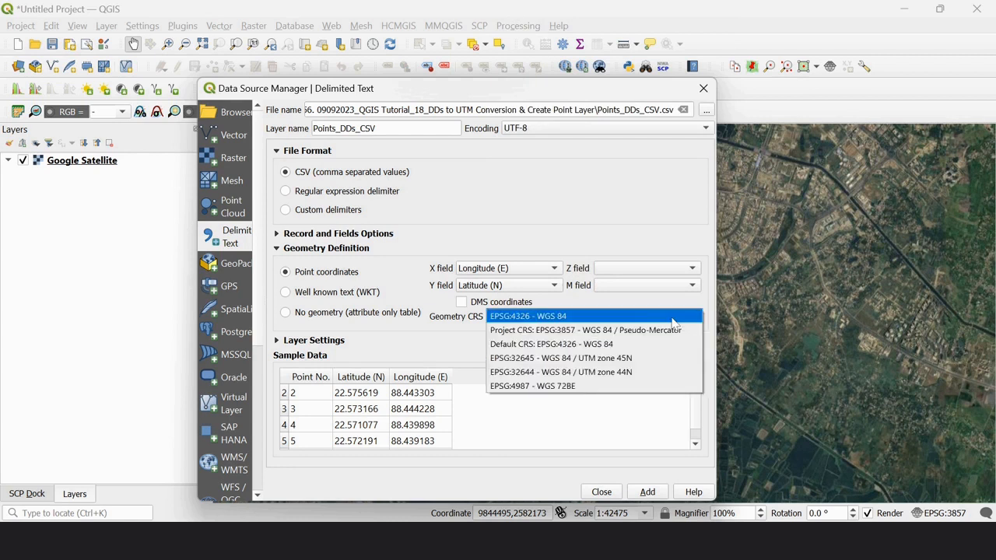
click(673, 322)
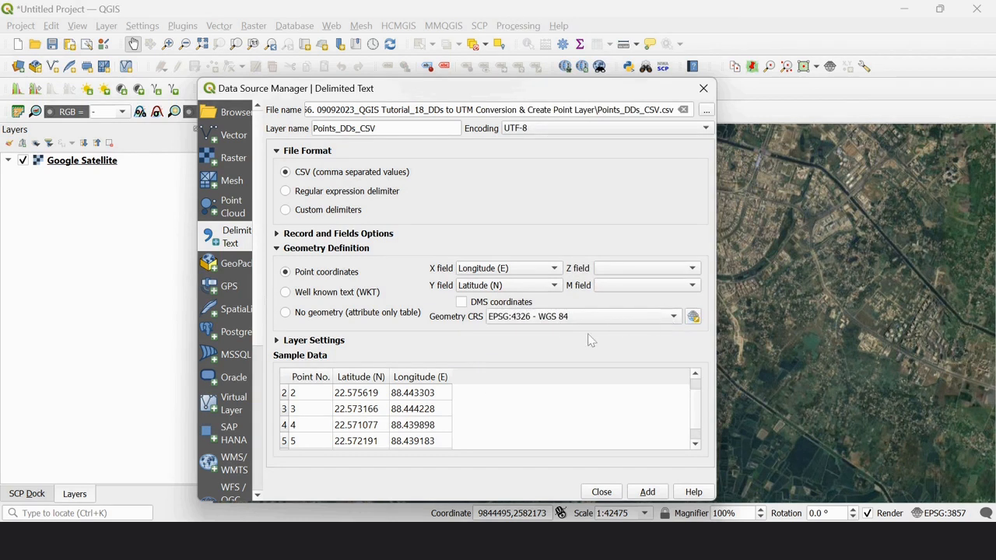
click(646, 492)
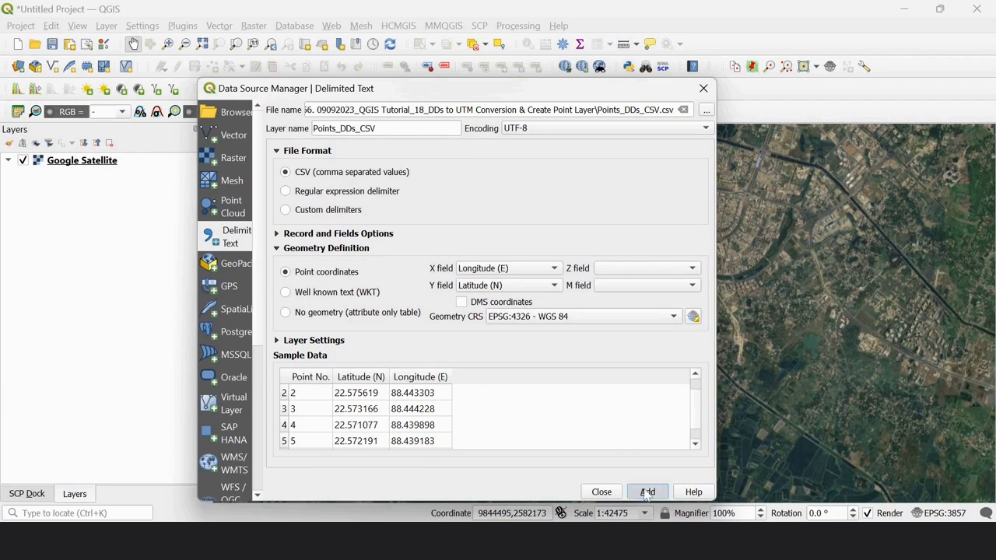
click(603, 492)
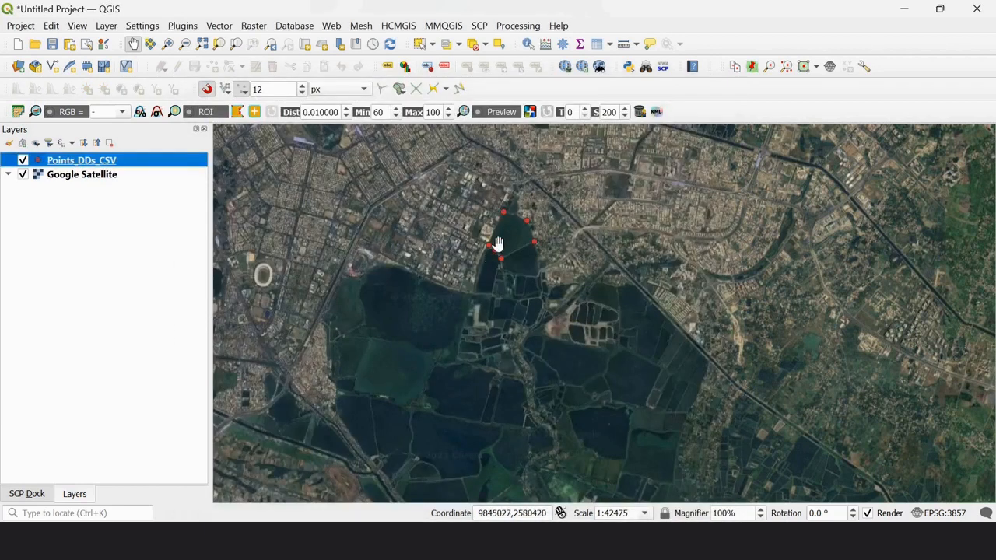
Examine the imported points around the water body on the satellite map at close range
scroll(493, 249, up, 1)
drag(514, 200, 520, 245)
scroll(520, 244, up, 1)
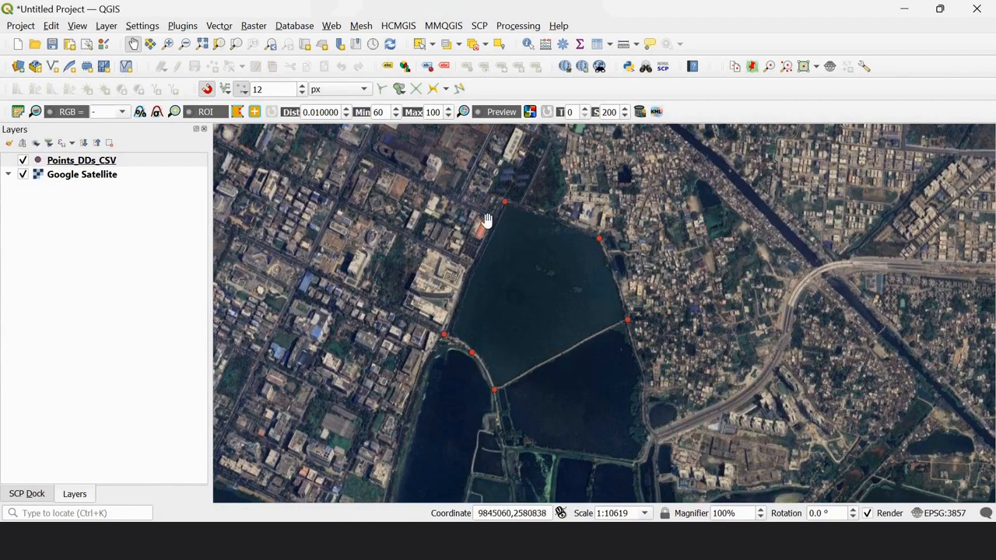
scroll(487, 221, up, 1)
scroll(519, 194, down, 1)
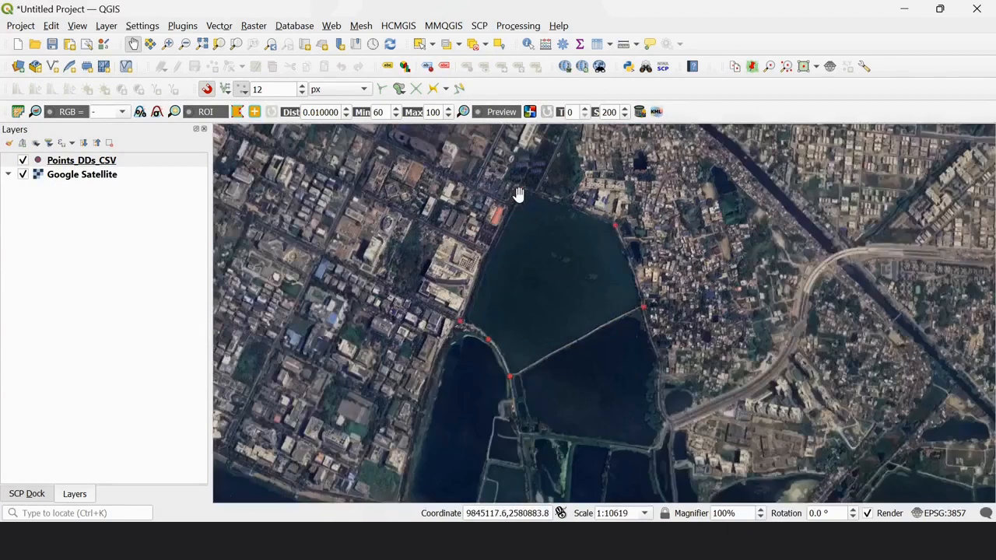
drag(522, 213, 474, 218)
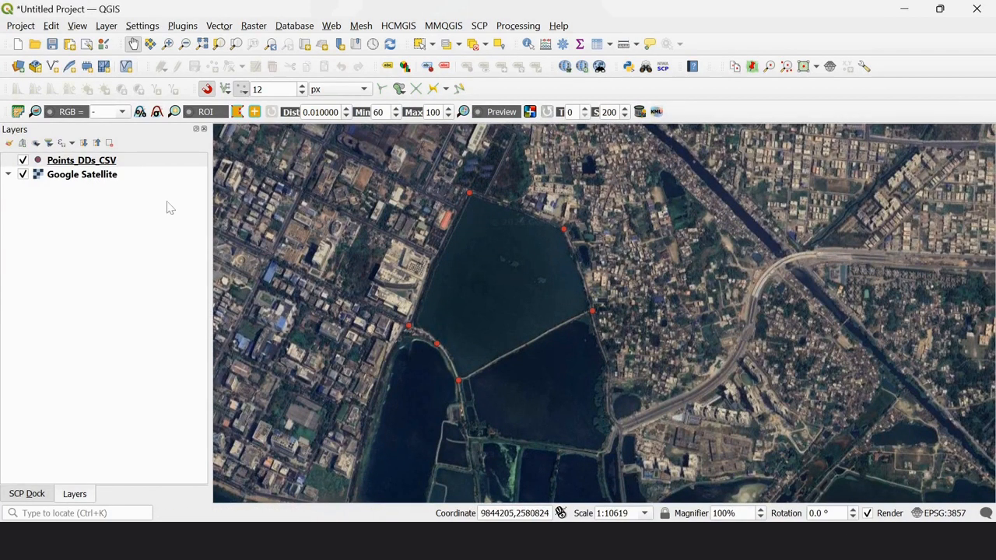
Start exporting the features of the Points_DDs_CSV layer with ESRI Shapefile as the format
right_click(99, 161)
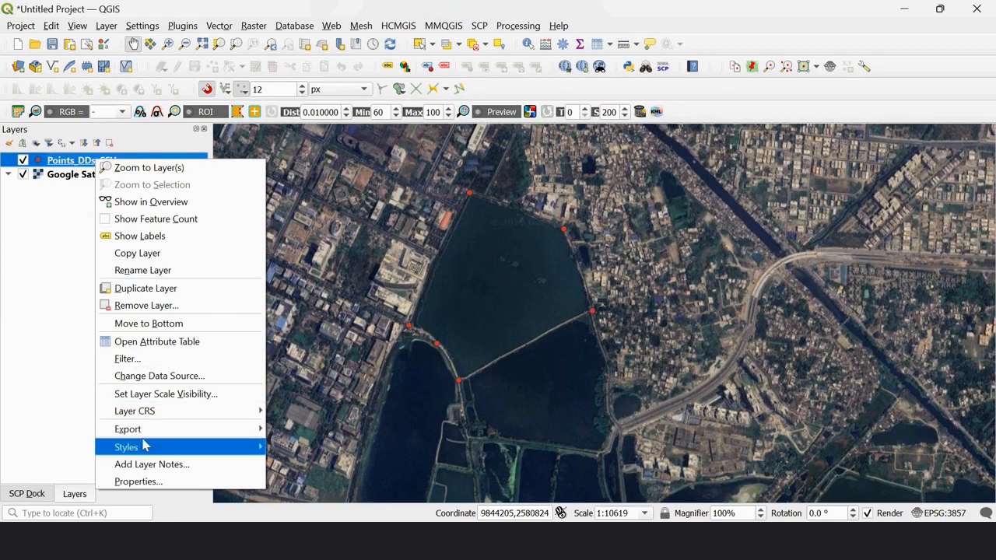
mouse_move(144, 434)
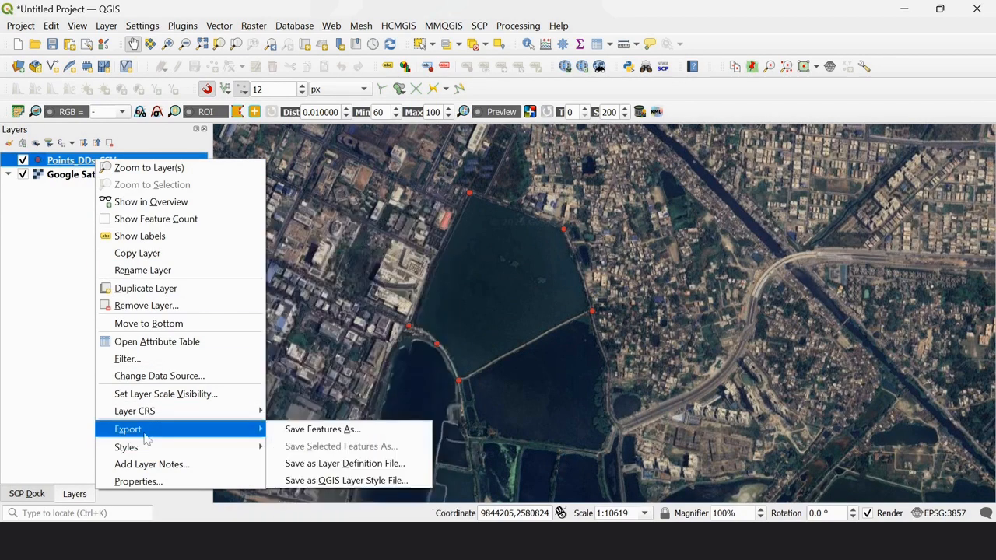
click(370, 435)
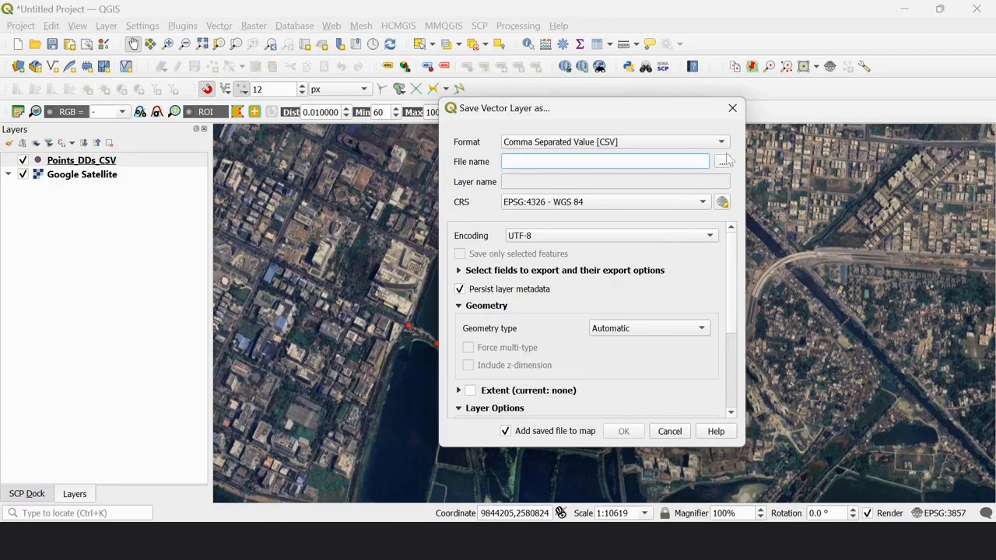
click(721, 143)
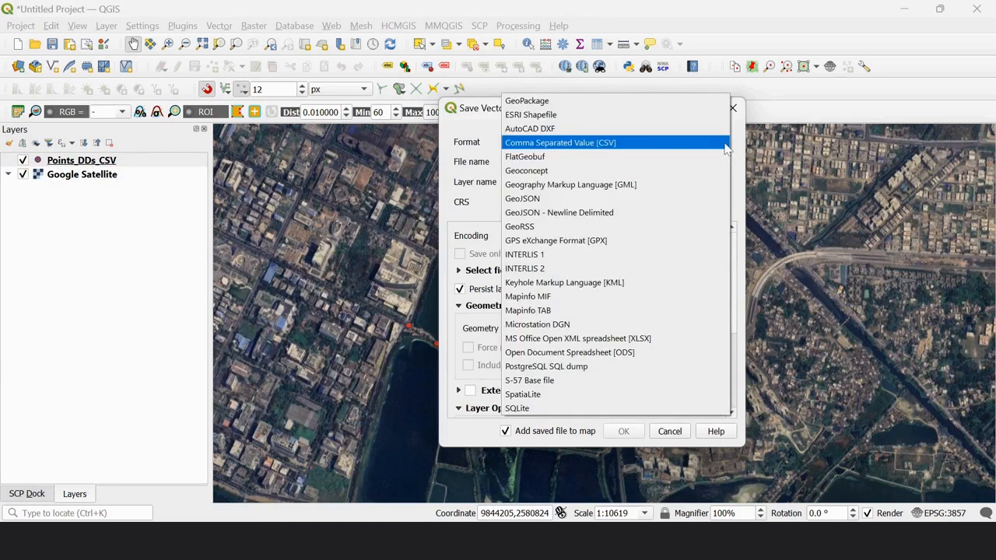
click(718, 115)
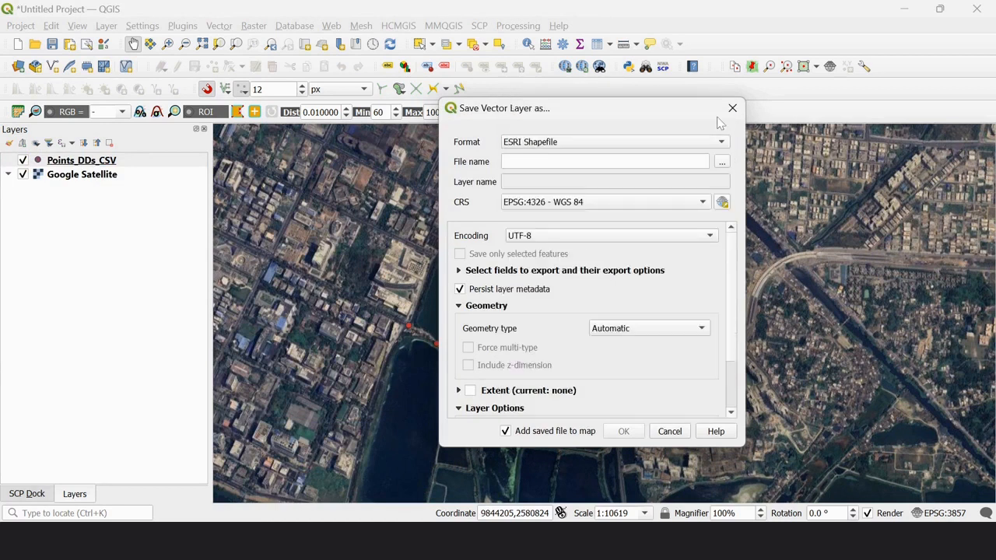
Name the shapefile points in the tutorial folder and export it with the saved file added to the map
click(724, 161)
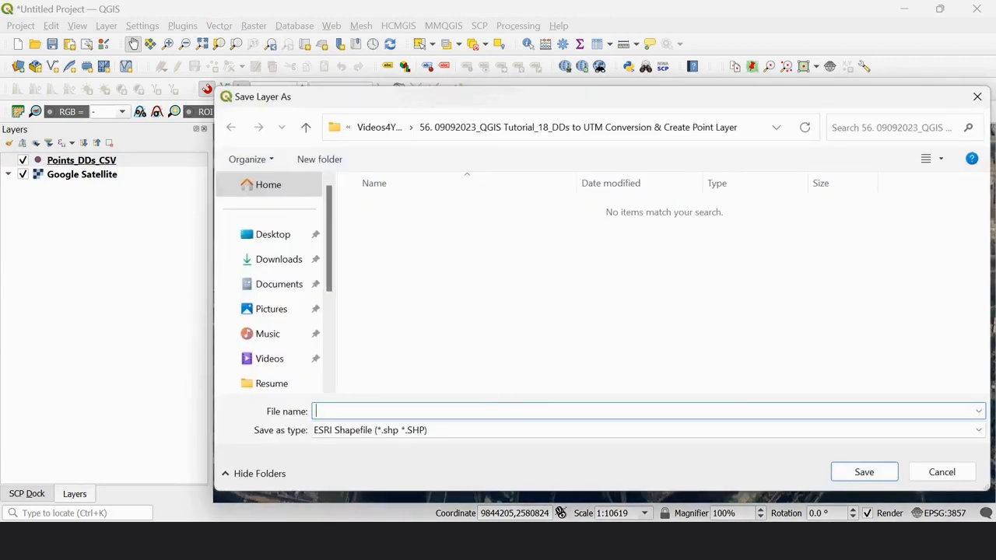
text(p)
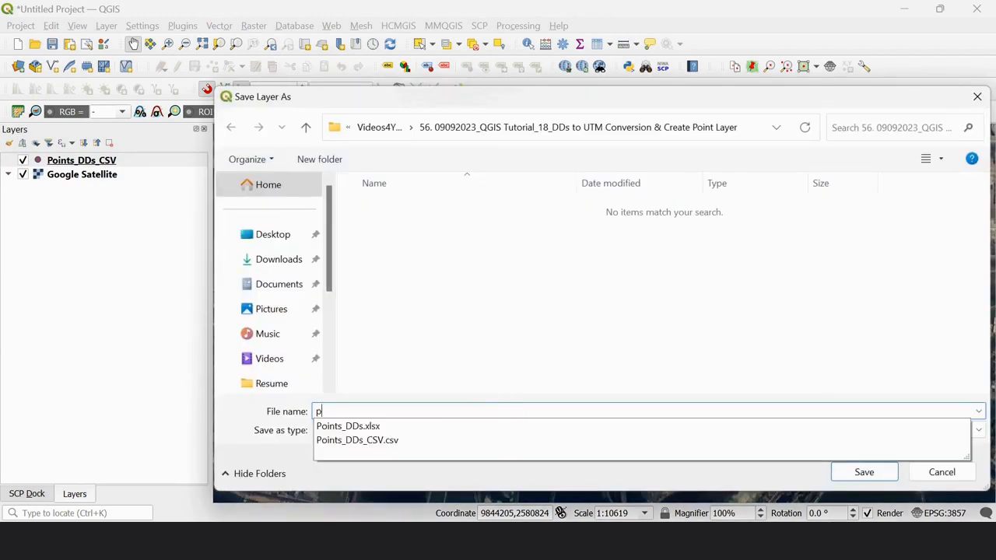
text(oints)
click(553, 362)
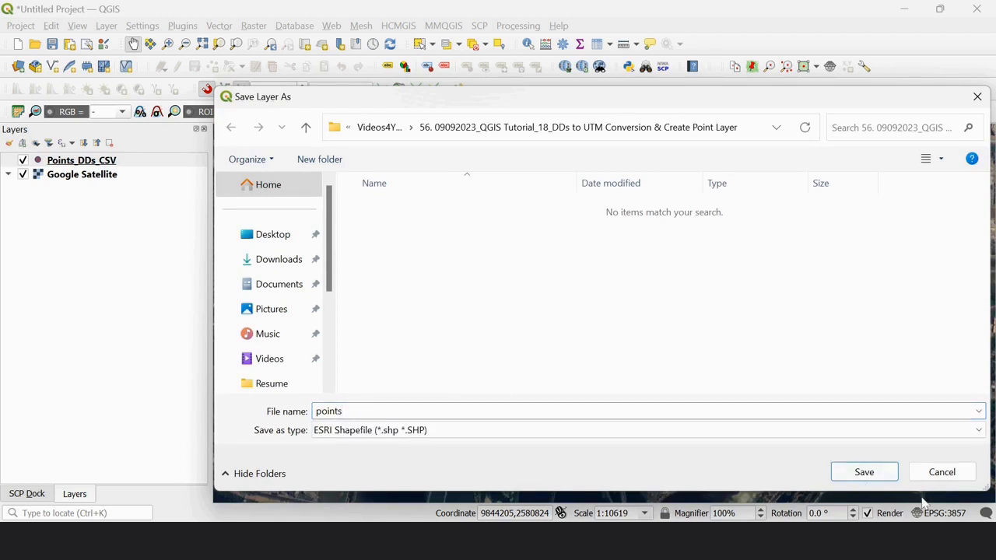
click(881, 475)
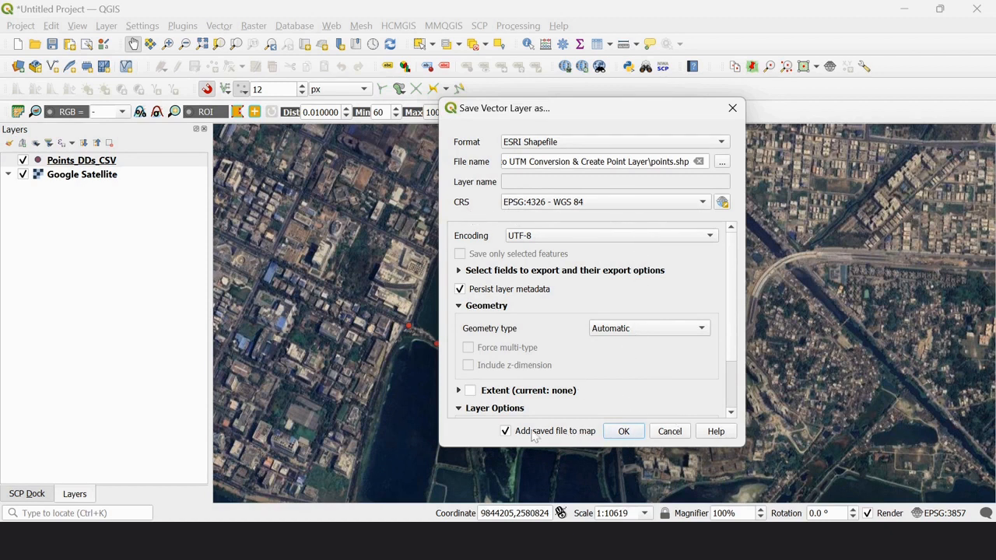
click(505, 432)
click(505, 432)
click(620, 433)
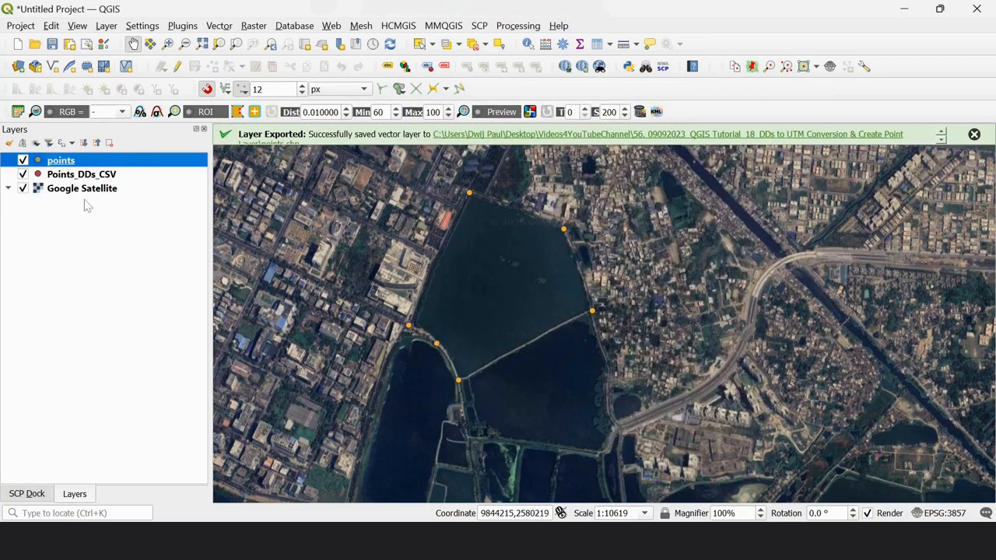
Compare the points layer with Points_DDs_CSV by switching the points layer's visibility off and on
click(25, 162)
click(25, 162)
click(26, 162)
click(25, 162)
click(99, 178)
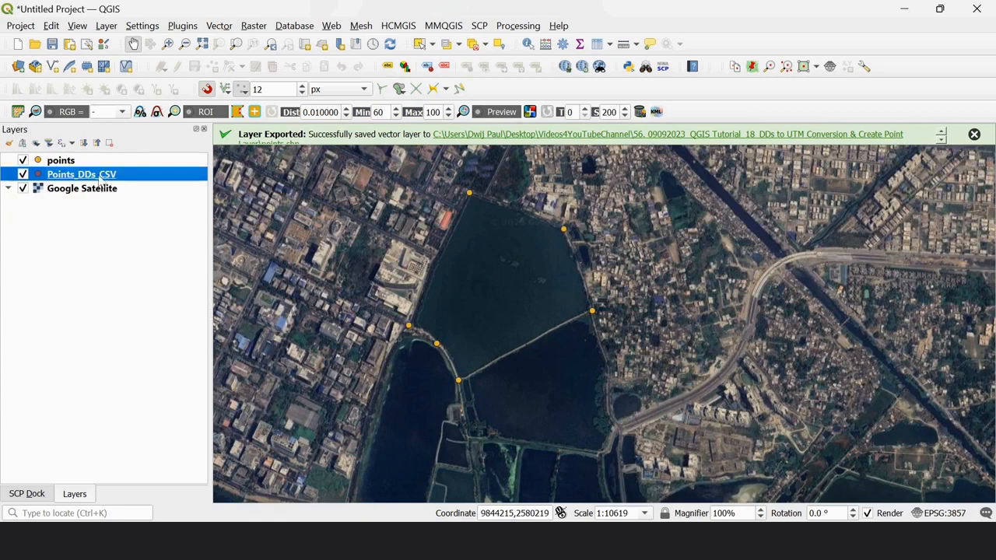
Remove the points layer from the project
click(53, 160)
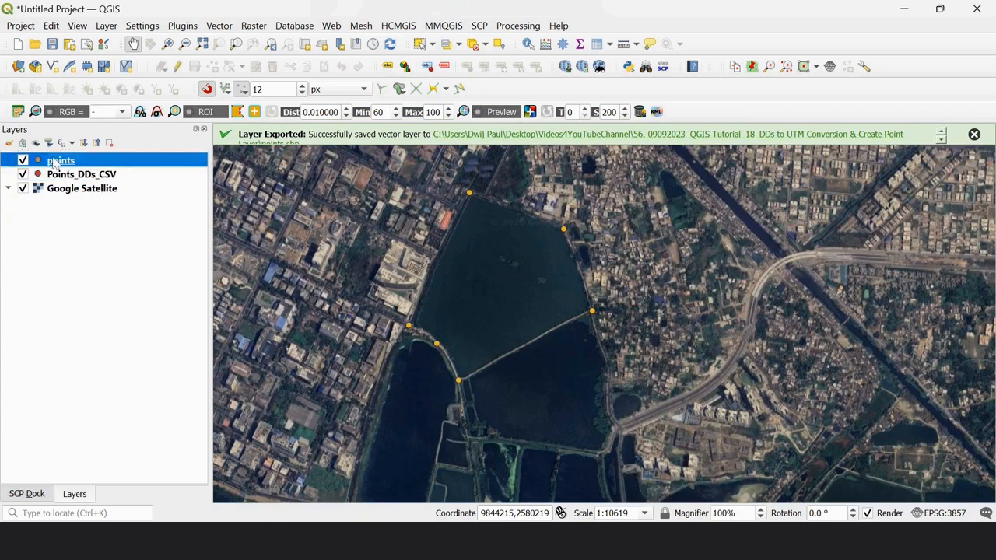
click(109, 142)
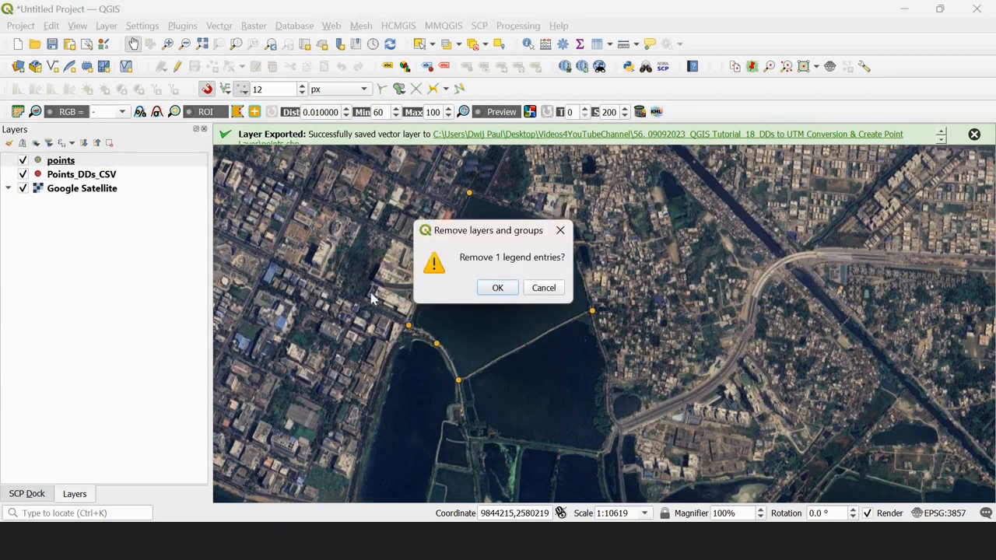
click(498, 289)
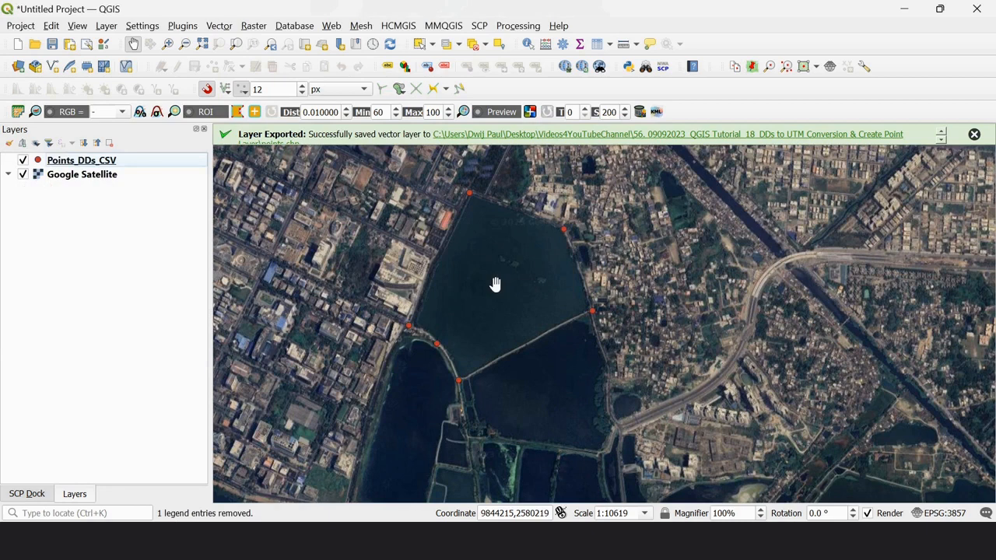
Start exporting the features of the Points_DDs_CSV layer with Comma Separated Value [CSV] as the format
right_click(113, 164)
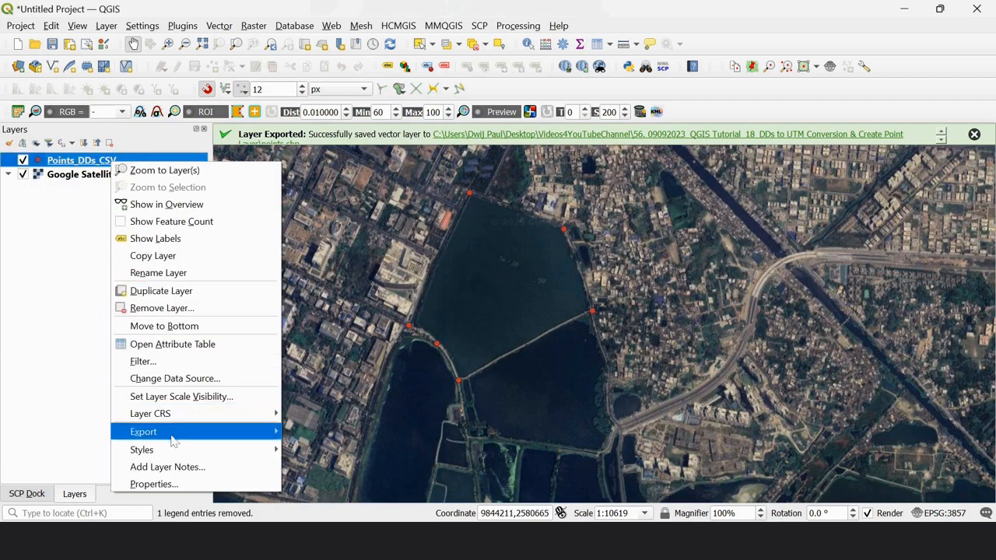
click(343, 434)
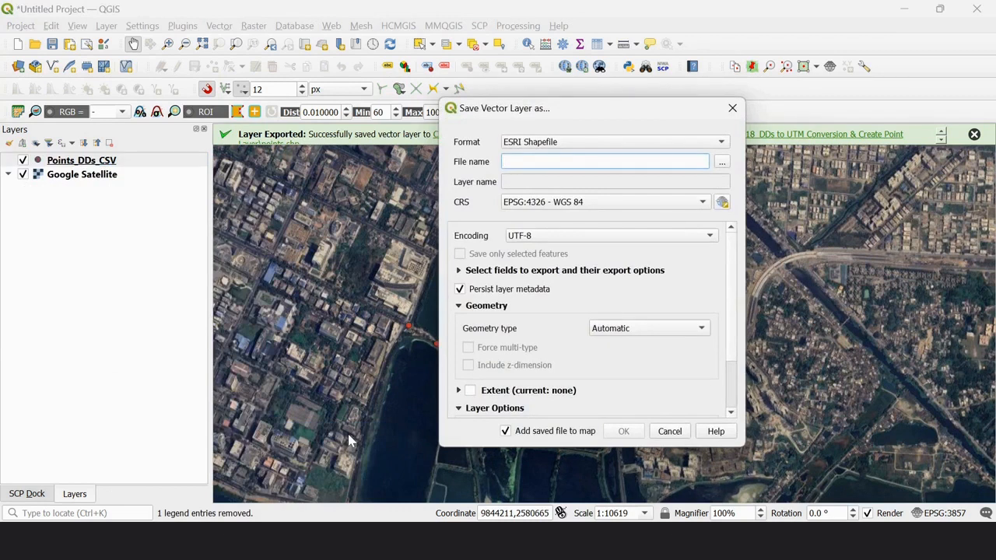
click(722, 143)
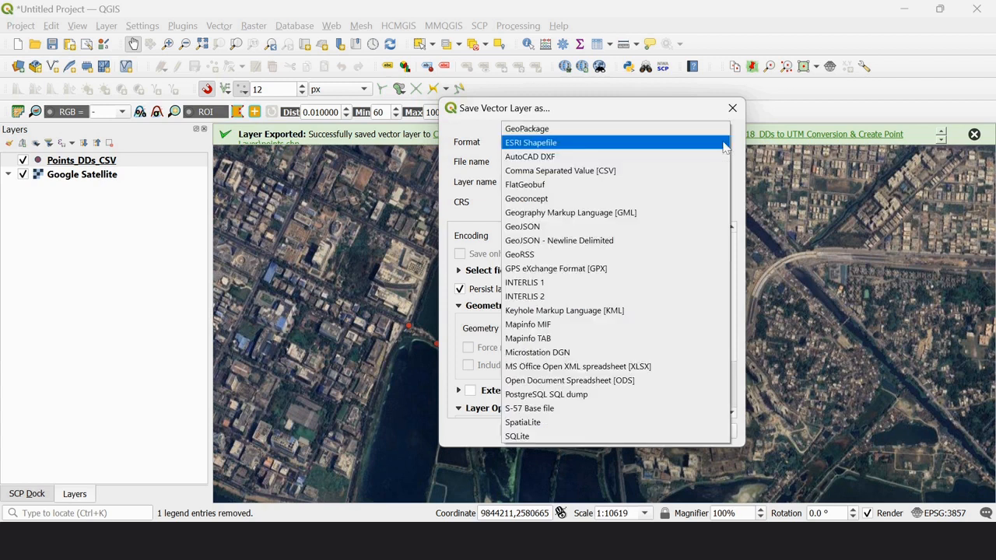
click(687, 171)
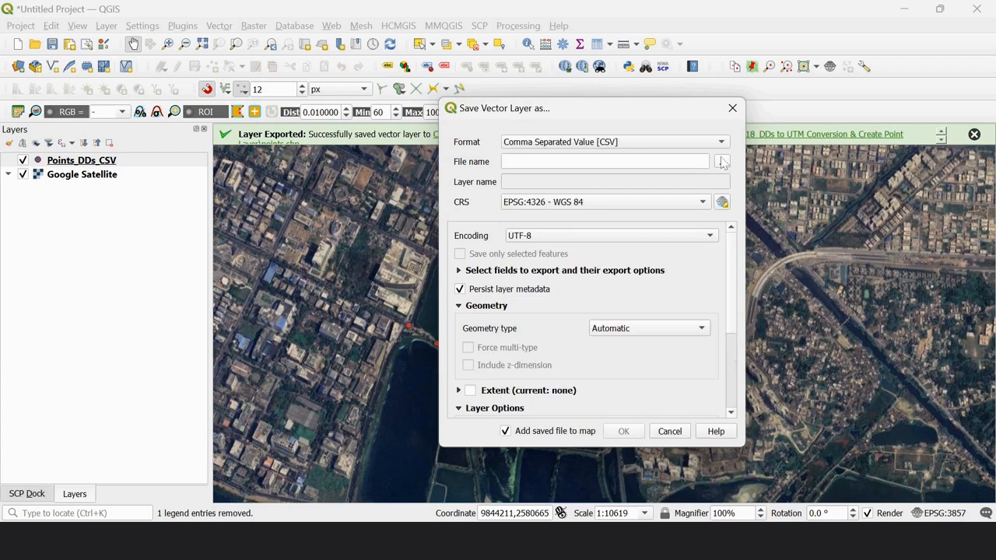
Set the export file name to Points_UTM_CSV in the same folder as Points_DDs_CSV
click(722, 163)
click(402, 216)
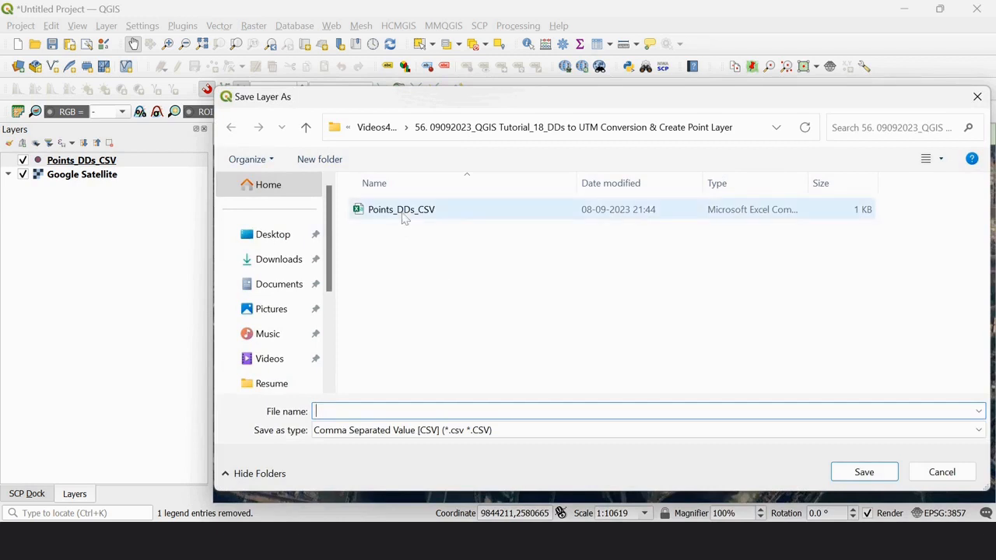
double_click(366, 414)
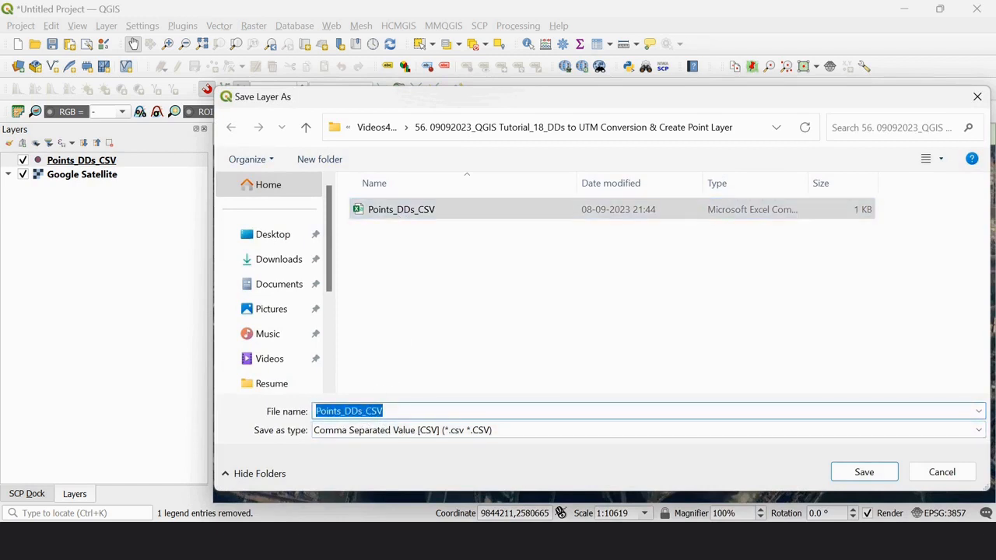
click(362, 412)
key(BackSpace)
key(BackSpace)
key(BackSpace)
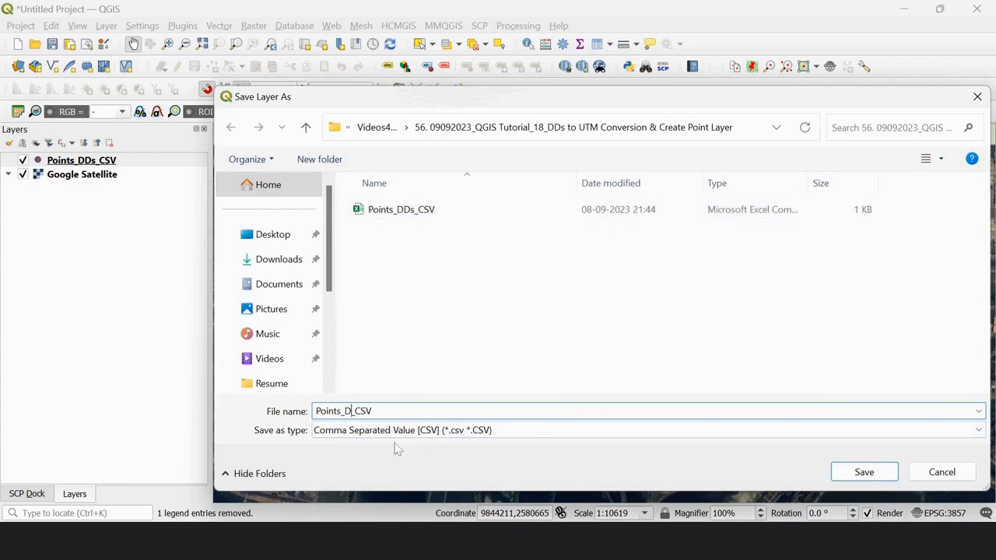
text(UTM)
click(862, 474)
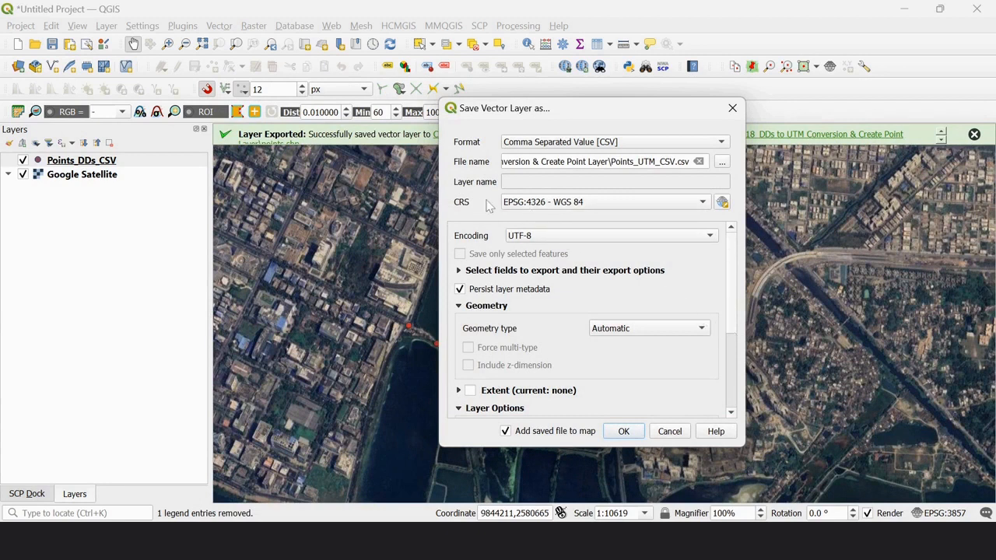
Export the CSV with CRS EPSG:32645 - WGS 84 / UTM zone 45N and the GEOMETRY layer option AS_XY
click(702, 203)
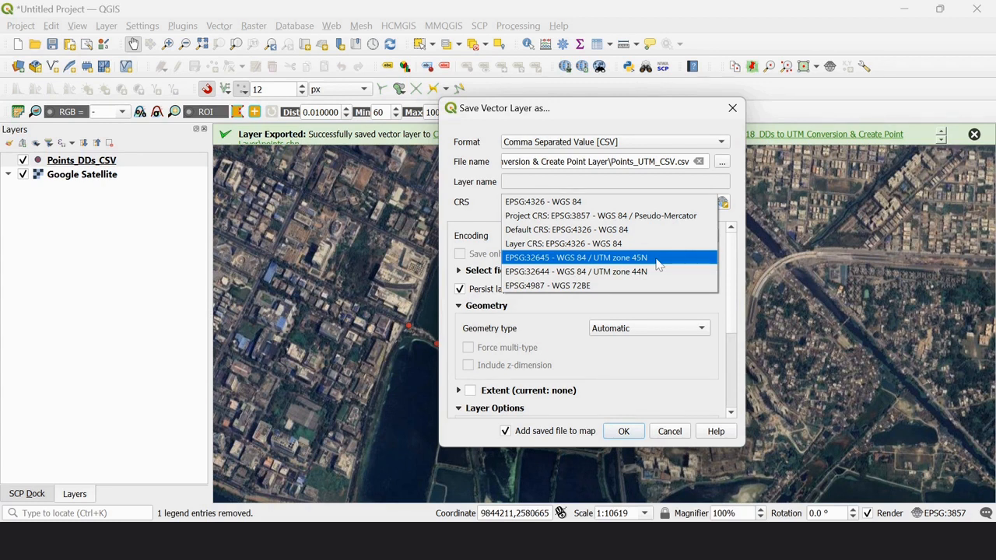
click(658, 261)
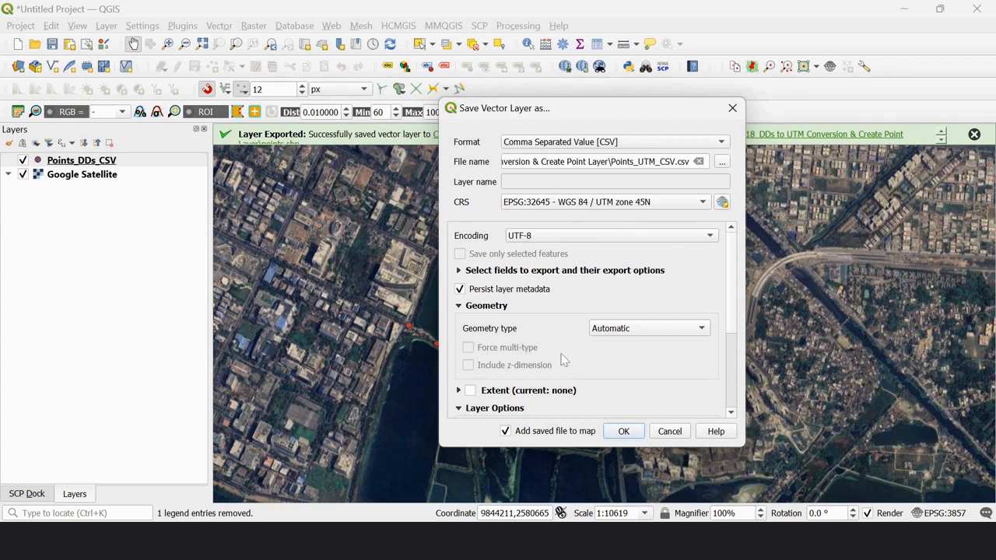
click(460, 306)
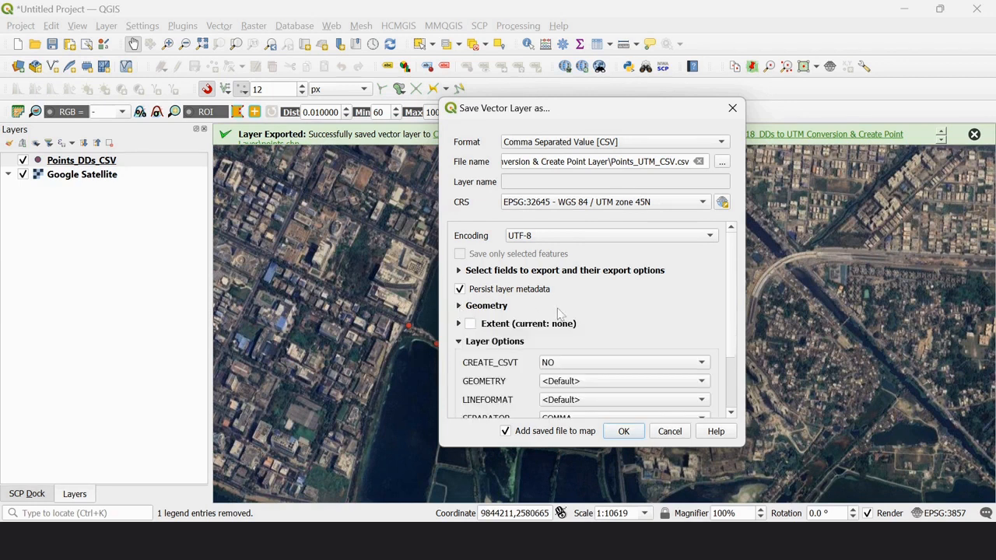
scroll(587, 316, down, 1)
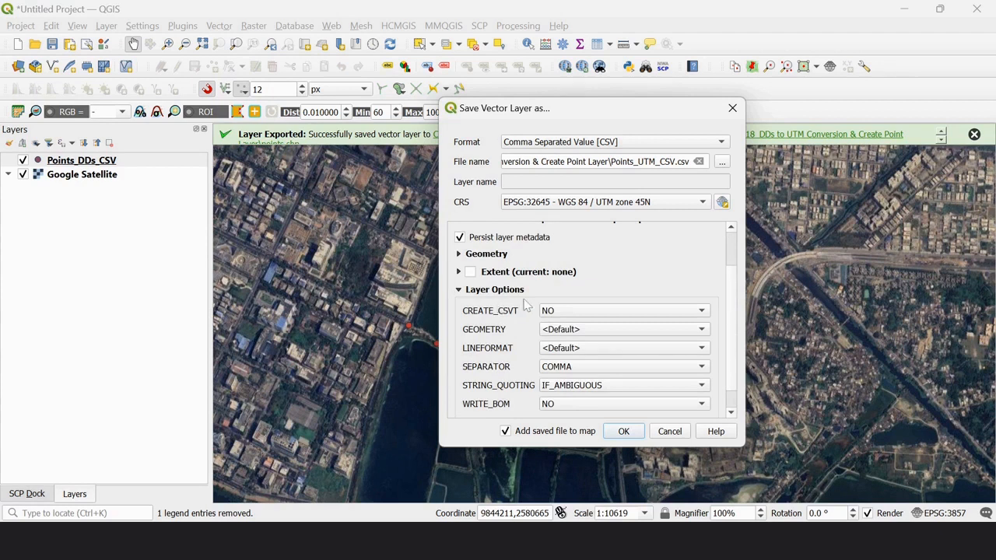
click(703, 331)
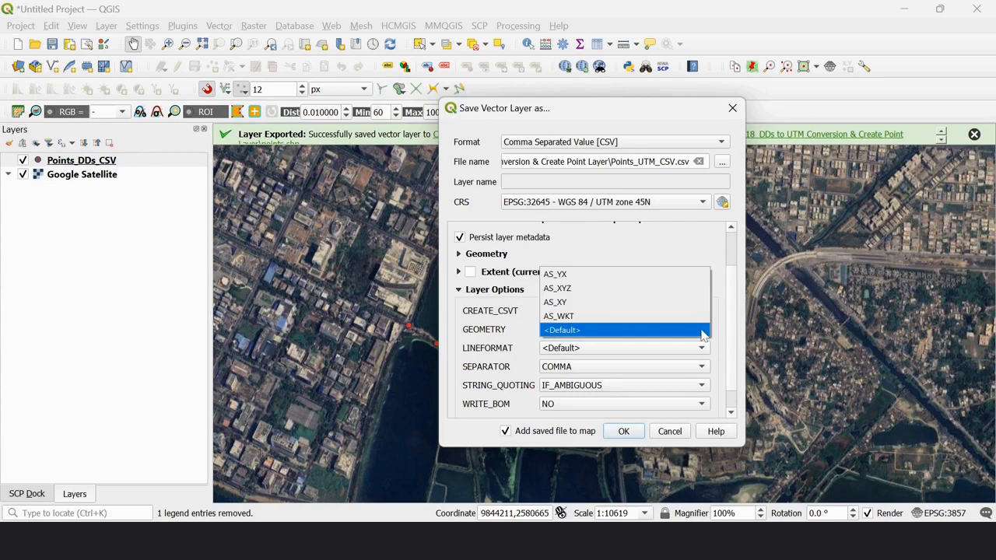
click(633, 303)
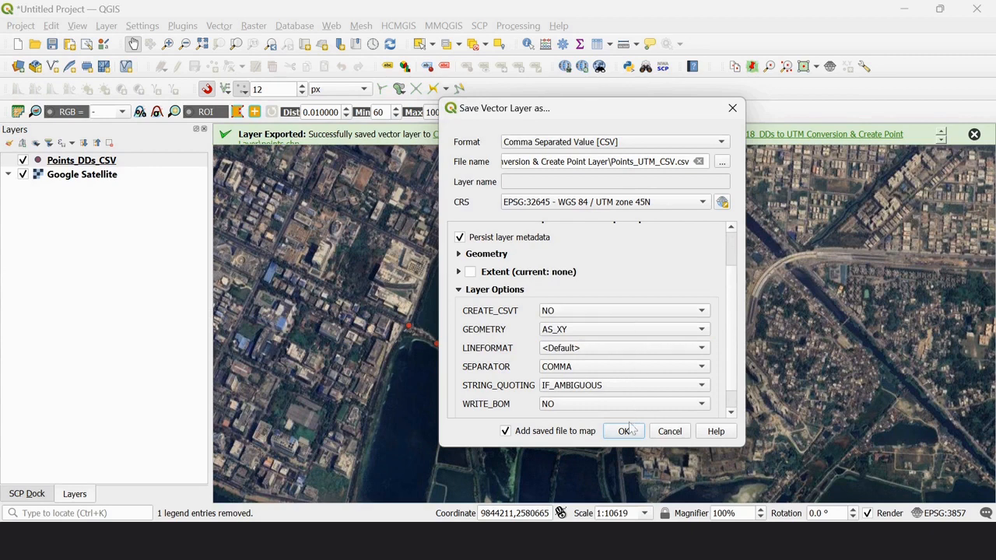
click(626, 430)
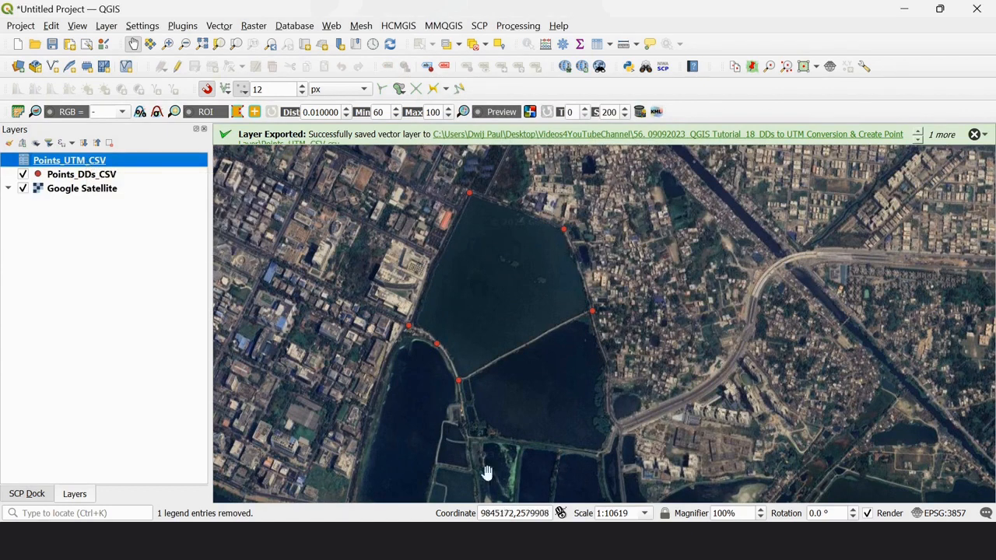
Switch to File Explorer, open Points_UTM_CSV as read-only in Excel, and check its X and Y columns
mouse_move(530, 545)
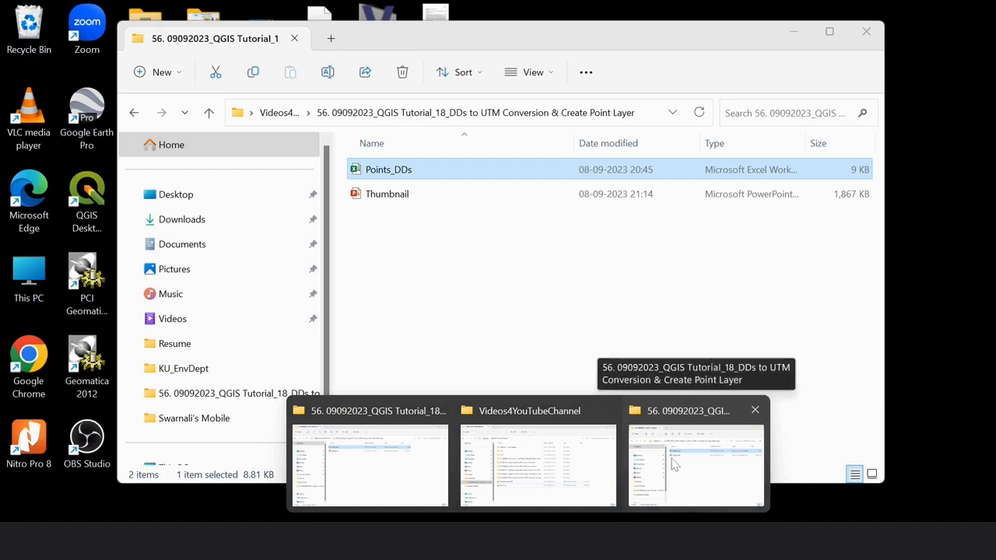
click(674, 465)
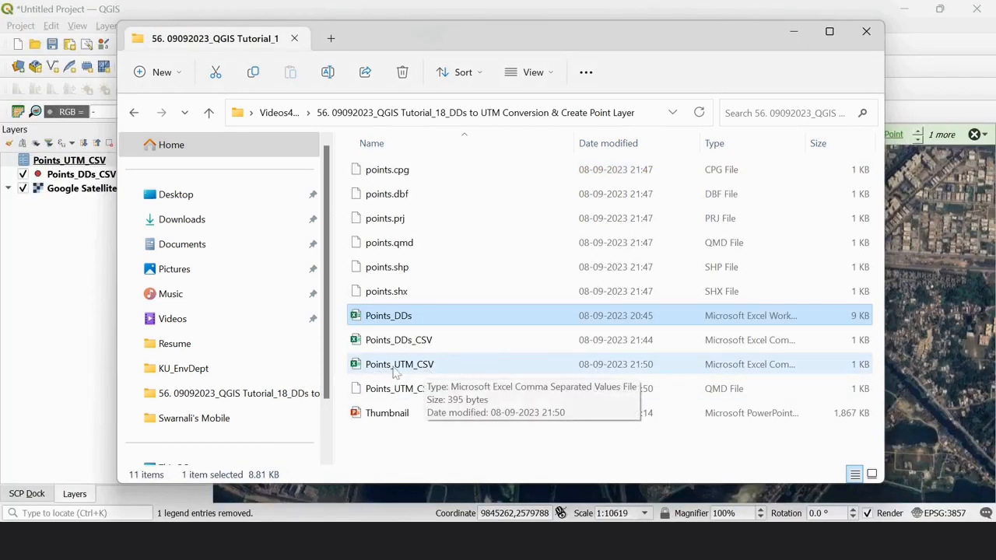
double_click(418, 368)
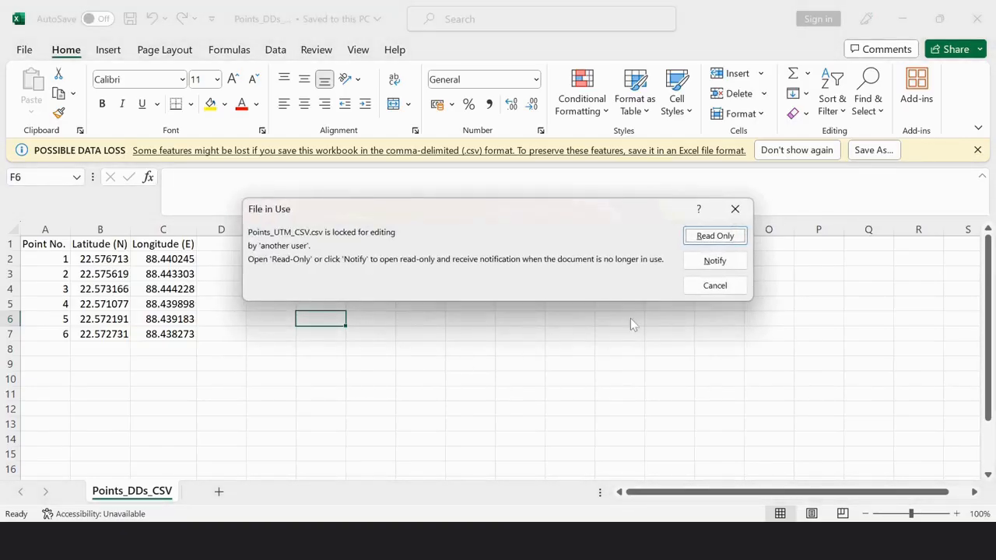
click(715, 233)
click(459, 334)
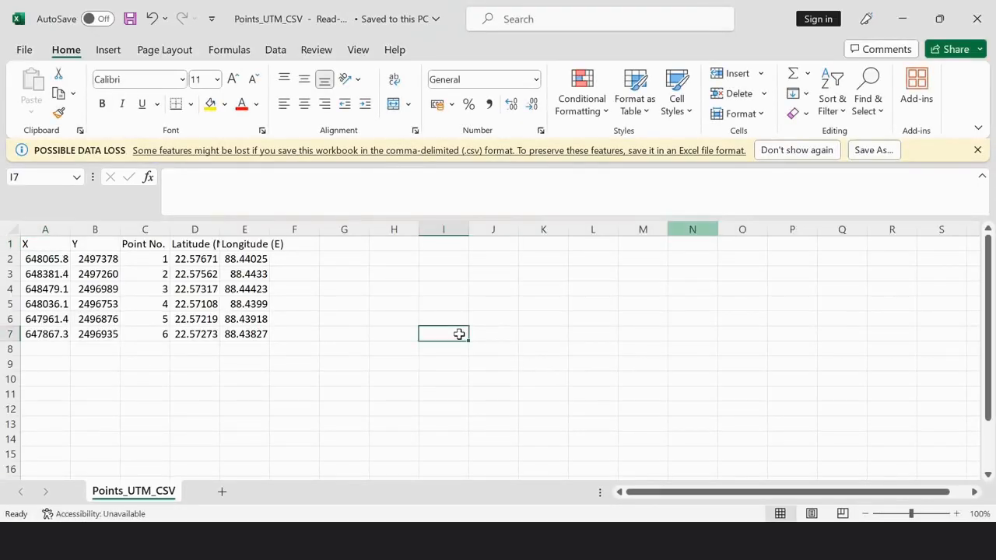
click(40, 248)
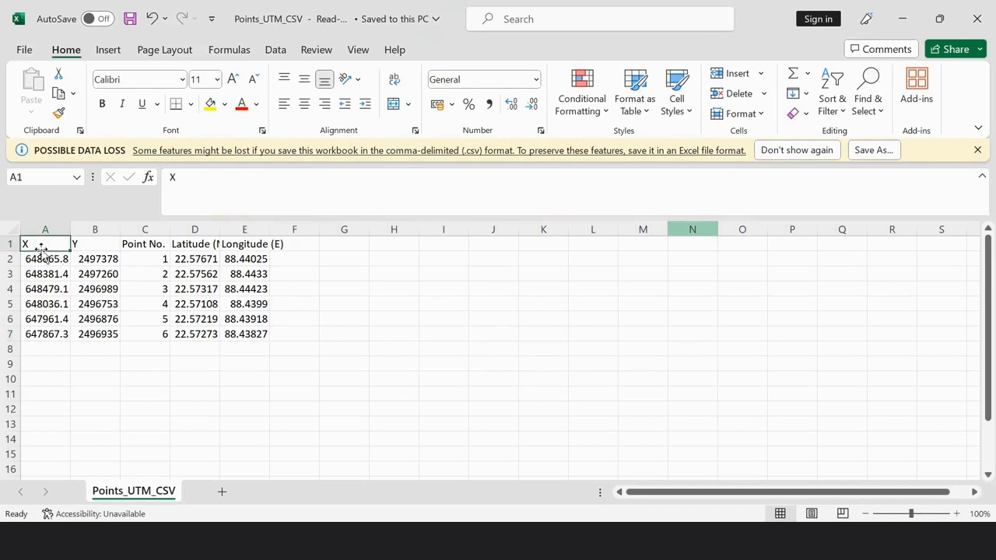
click(85, 247)
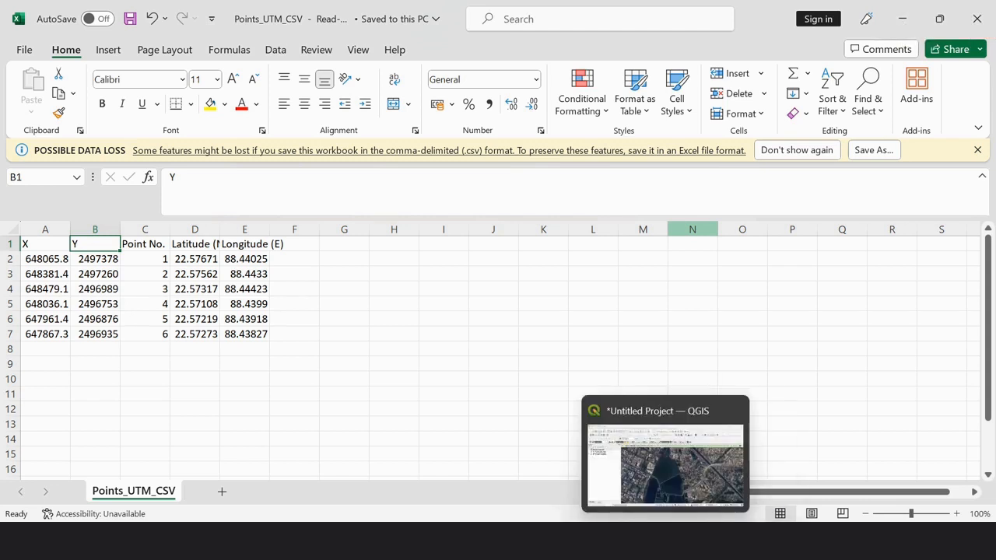
Switch back to QGIS and view the attribute table of the Points_UTM_CSV layer over the map
click(667, 540)
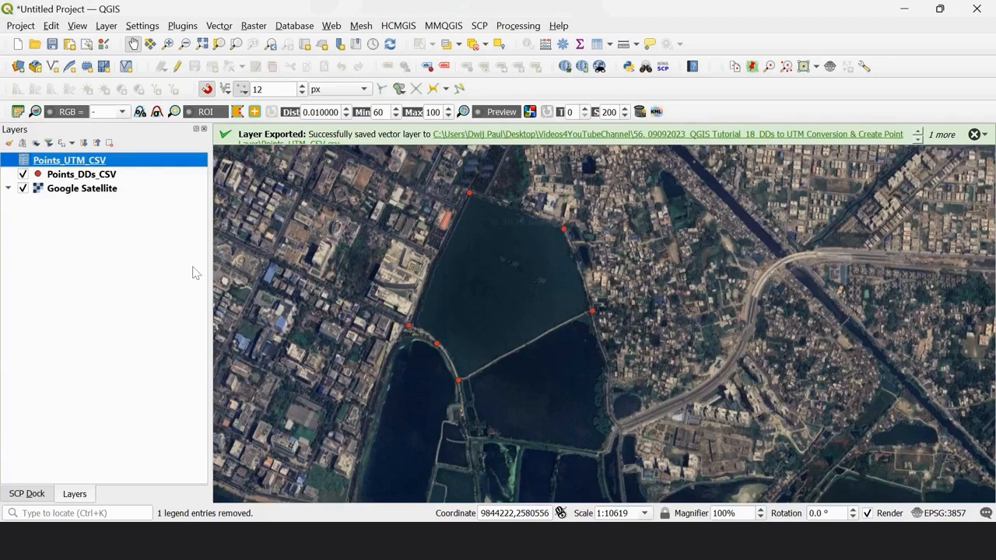
right_click(107, 161)
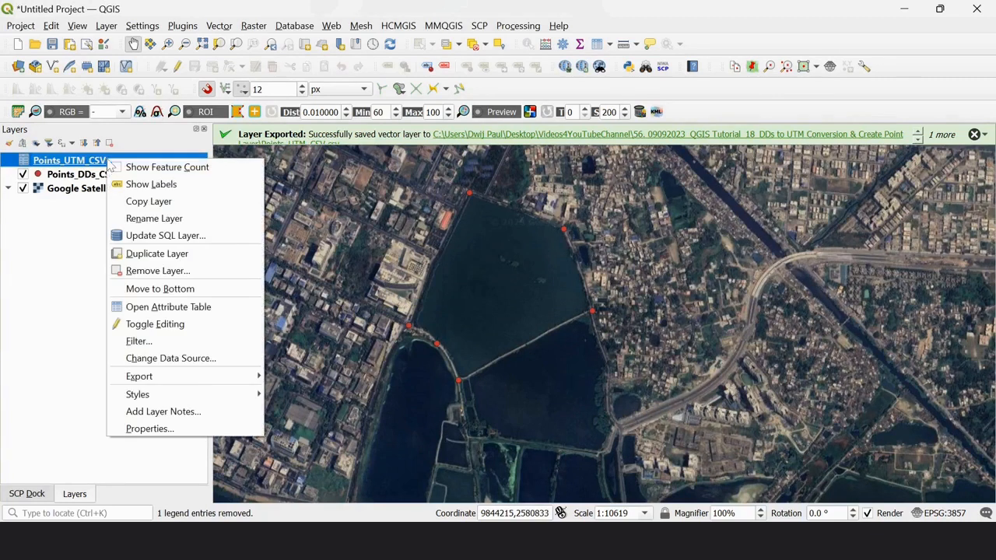
click(189, 306)
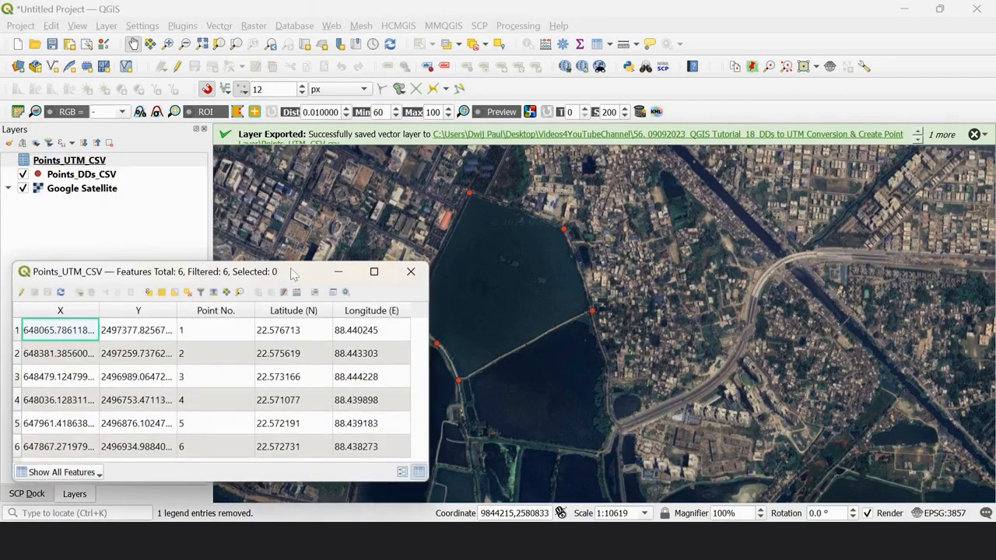
drag(295, 273, 563, 157)
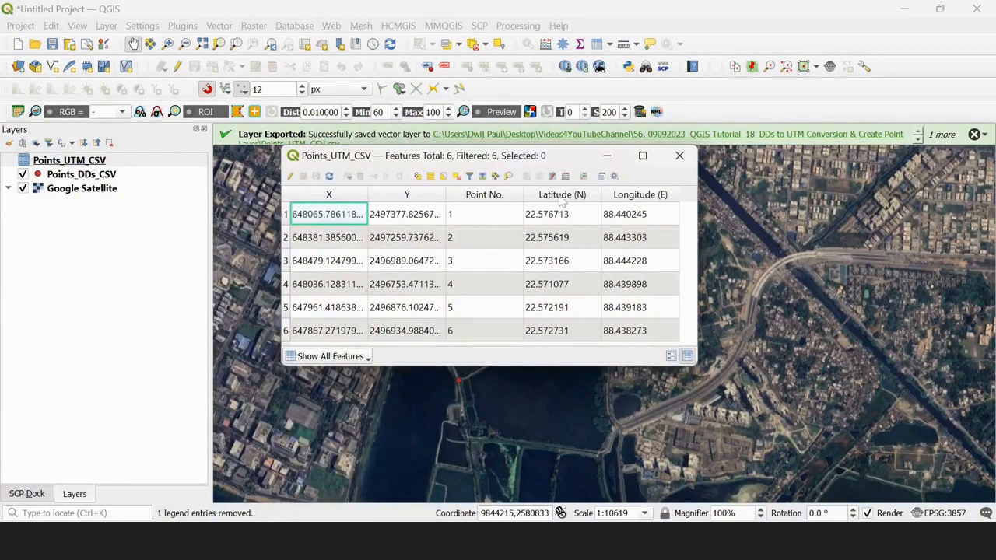